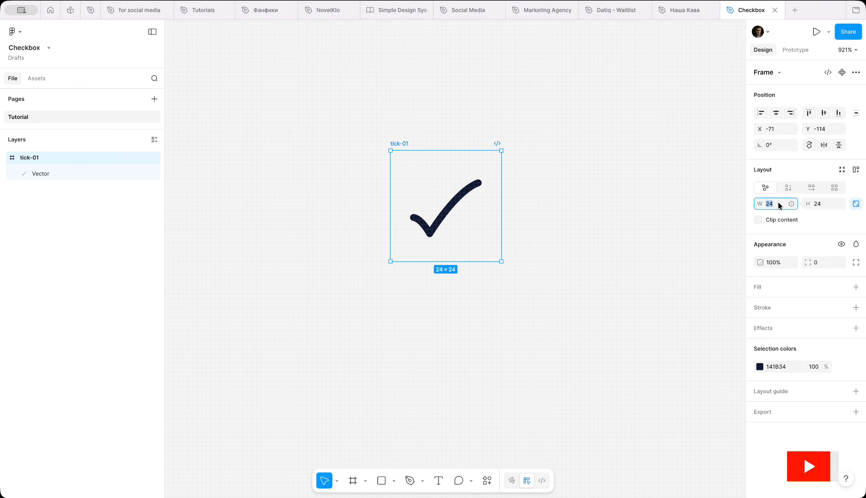
# Resize the tick icon to 20 × 20 and wrap it in a new frame.
pyautogui.write('20')
pyautogui.press('Return')
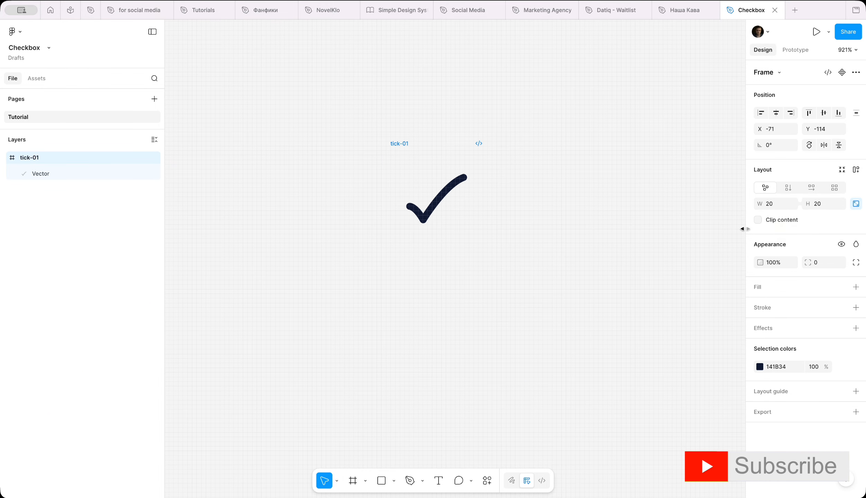
pyautogui.rightClick(406, 145)
pyautogui.click(449, 262)
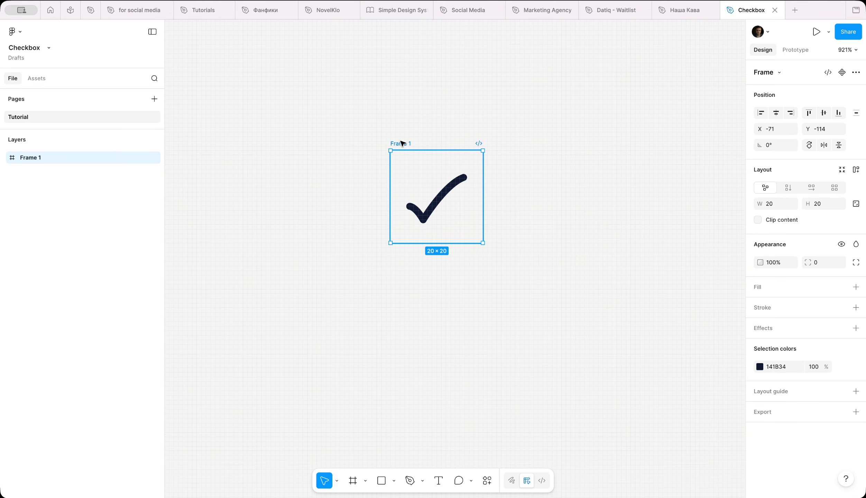
# Rename the new frame to checkbox.
pyautogui.doubleClick(403, 142)
pyautogui.write('c')
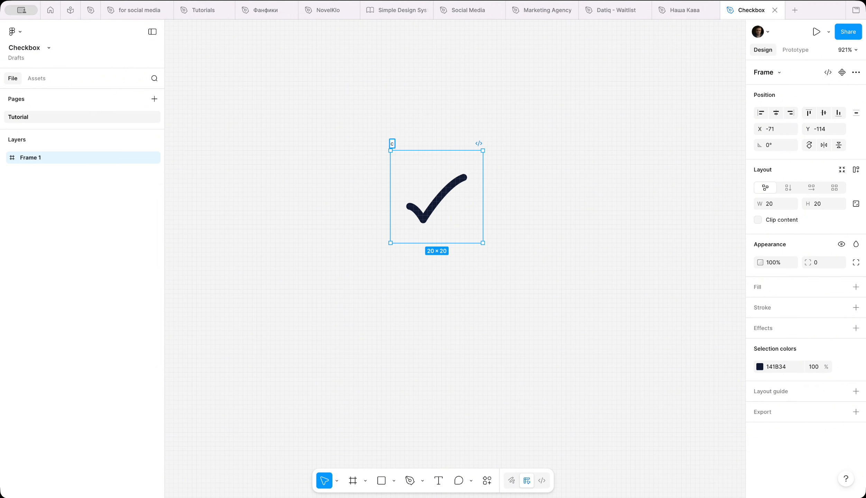
pyautogui.write('heckbox')
pyautogui.press('Return')
# Add auto layout to the checkbox frame with 4 padding and a fixed 28 × 28 size.
pyautogui.click(855, 169)
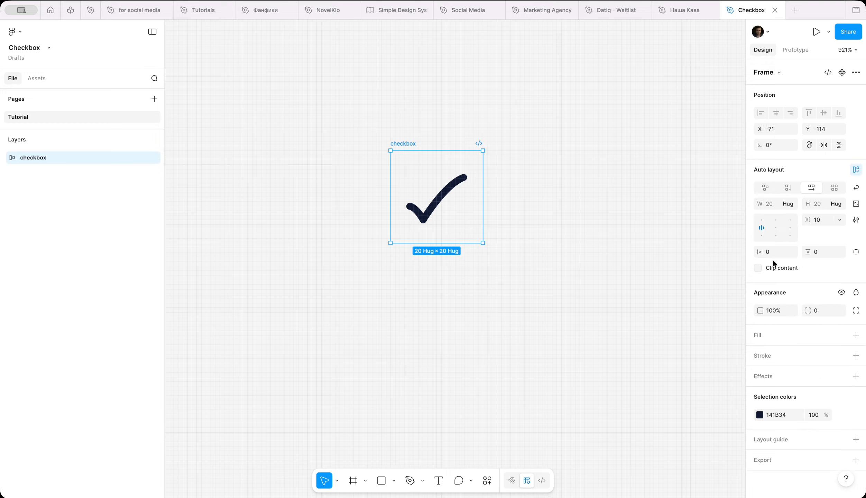
pyautogui.press('Tab')
pyautogui.write('4')
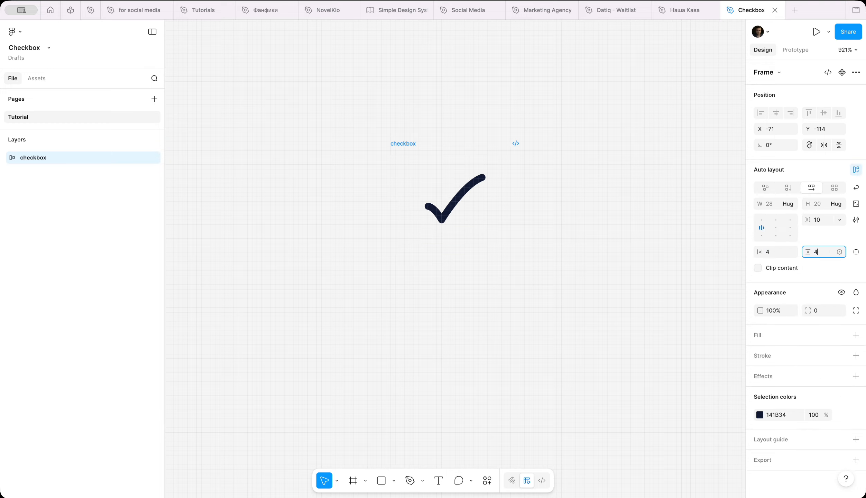
pyautogui.click(791, 204)
pyautogui.click(773, 192)
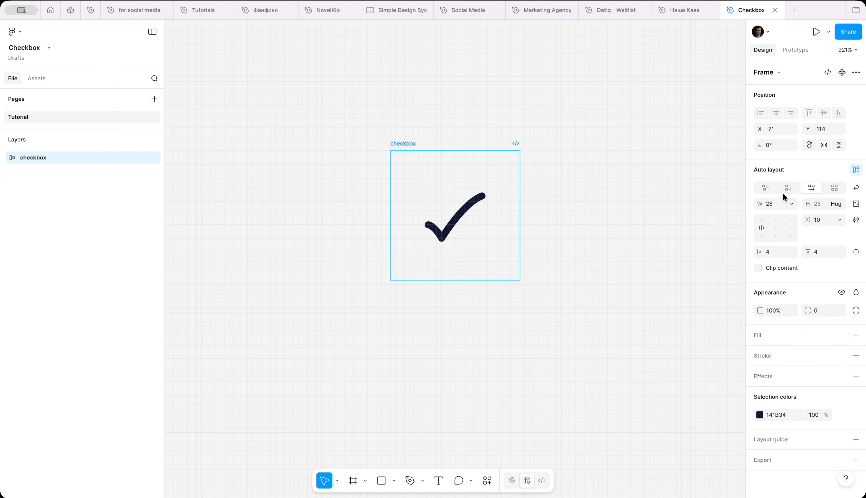
pyautogui.click(836, 204)
pyautogui.click(828, 194)
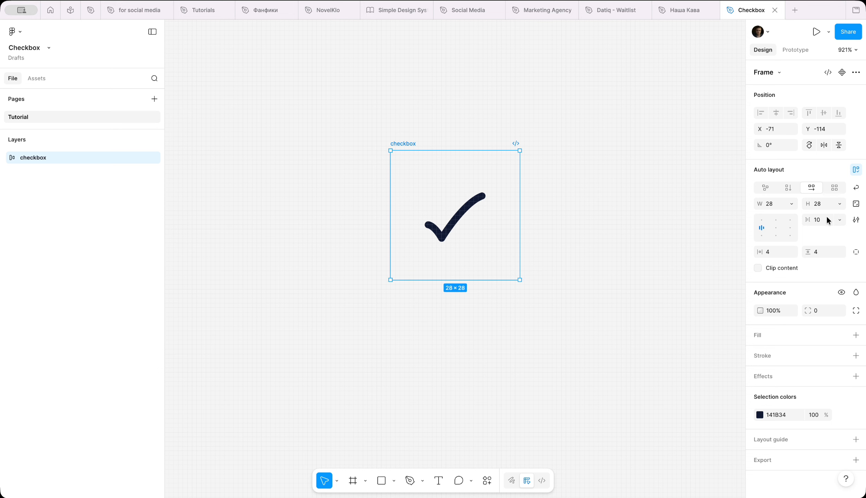
# Add a stroke to the checkbox frame and set its corner radius to 8.
pyautogui.click(855, 355)
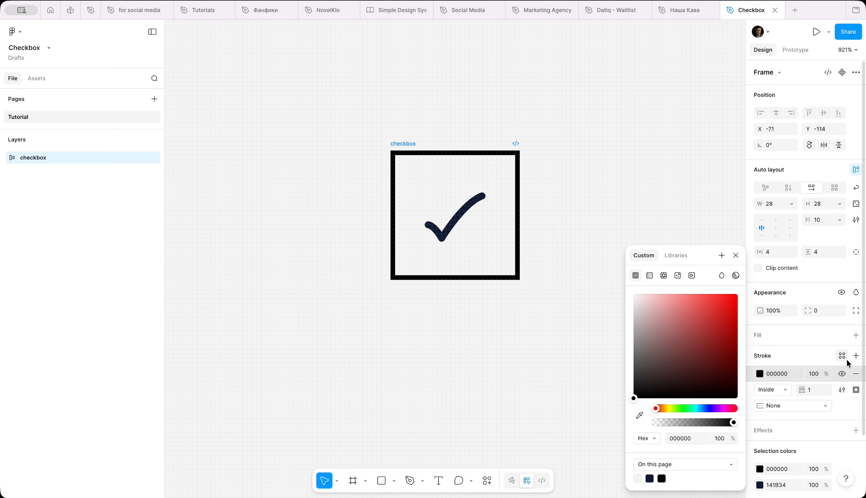
pyautogui.click(813, 313)
pyautogui.write('8')
pyautogui.press('Return')
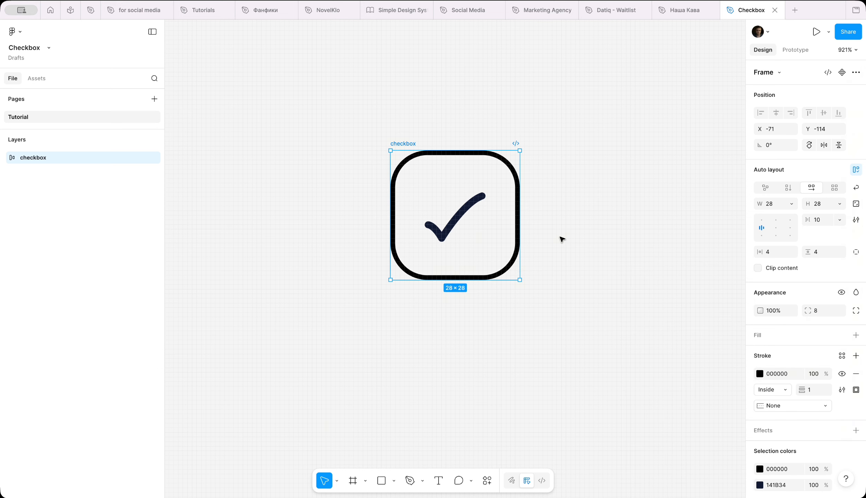
# Move the checkbox frame and hide the tick by setting its opacity to 0%.
pyautogui.moveTo(403, 144); pyautogui.dragTo(325, 127)
pyautogui.click(367, 189)
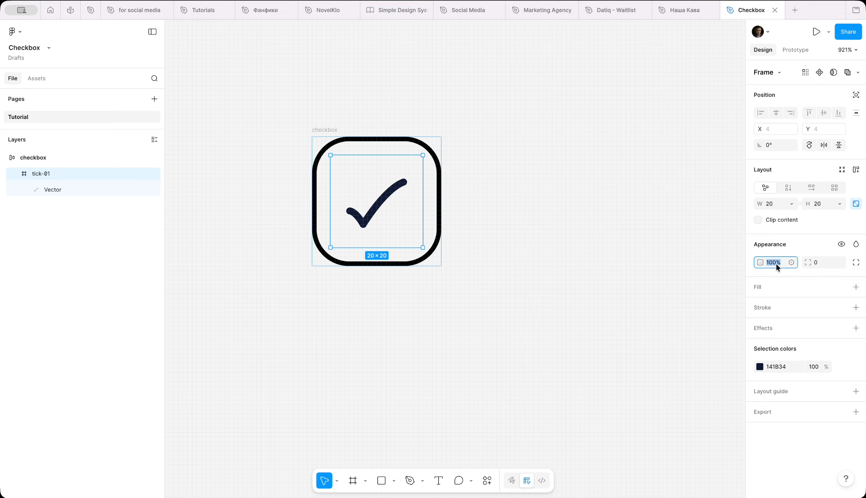
pyautogui.press('Return')
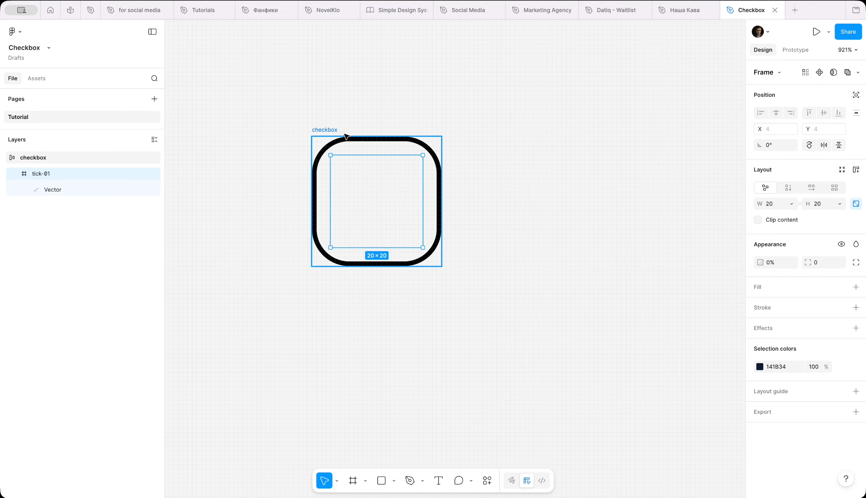
# Rename the checkbox frame to checkbox/default.
pyautogui.doubleClick(329, 130)
pyautogui.click(337, 128)
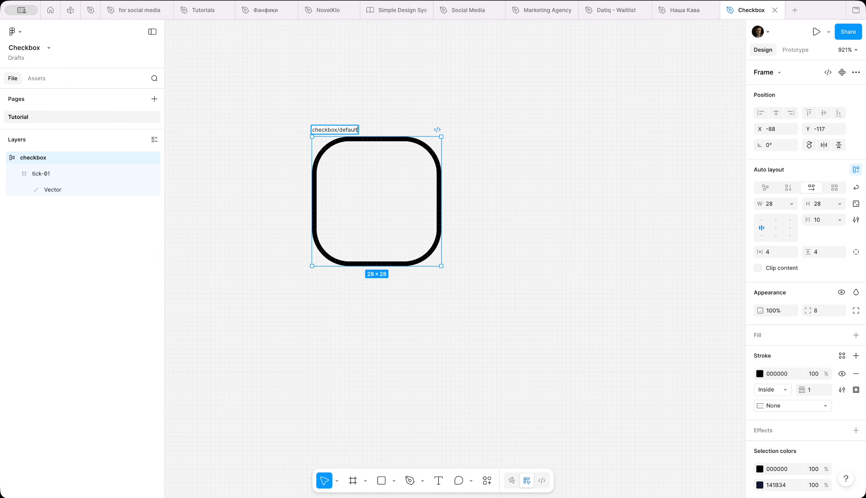
pyautogui.press('Return')
# Duplicate the checkbox below and rename the copy checkbox/hover.
pyautogui.moveTo(347, 131); pyautogui.dragTo(361, 248)
pyautogui.scroll(-2, 361, 223)
pyautogui.doubleClick(356, 197)
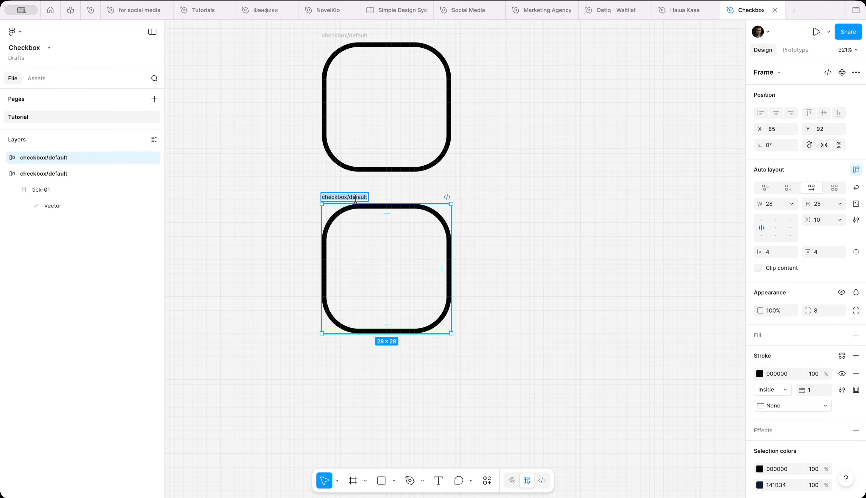
pyautogui.moveTo(352, 197); pyautogui.dragTo(377, 199)
pyautogui.press('BackSpace')
pyautogui.press('BackSpace')
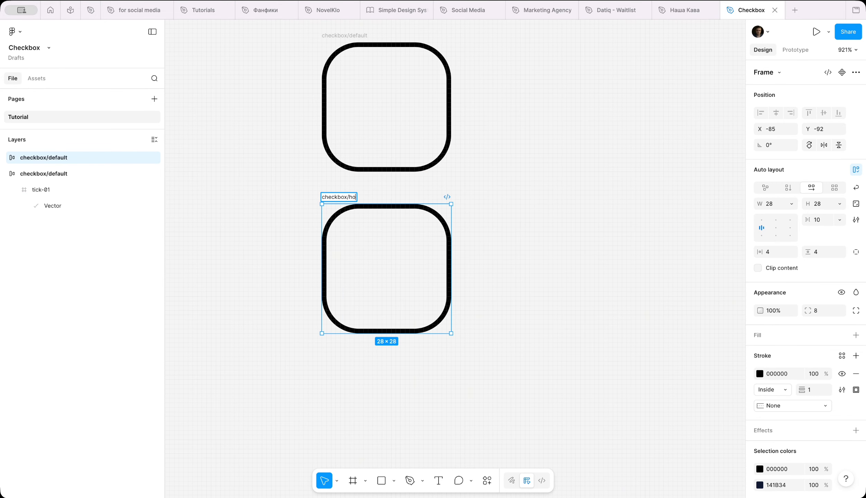
pyautogui.click(313, 194)
pyautogui.click(322, 195)
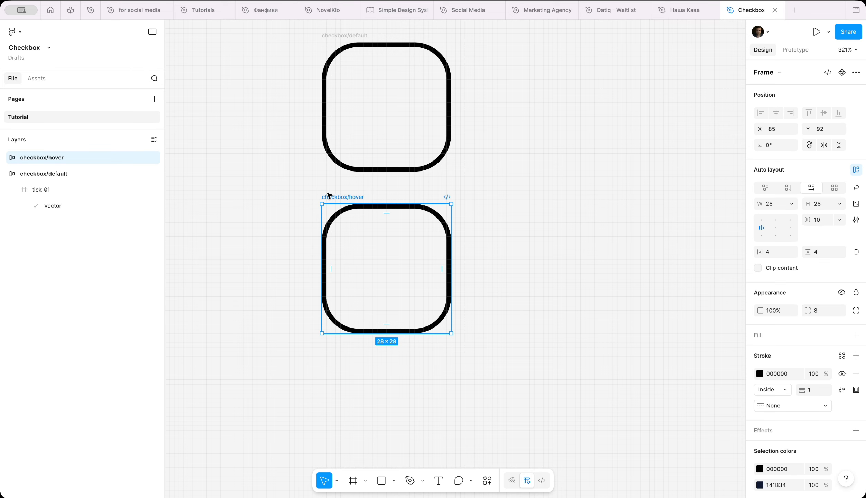
# Change the hover checkbox's stroke colour to blue 002EC6.
pyautogui.click(759, 375)
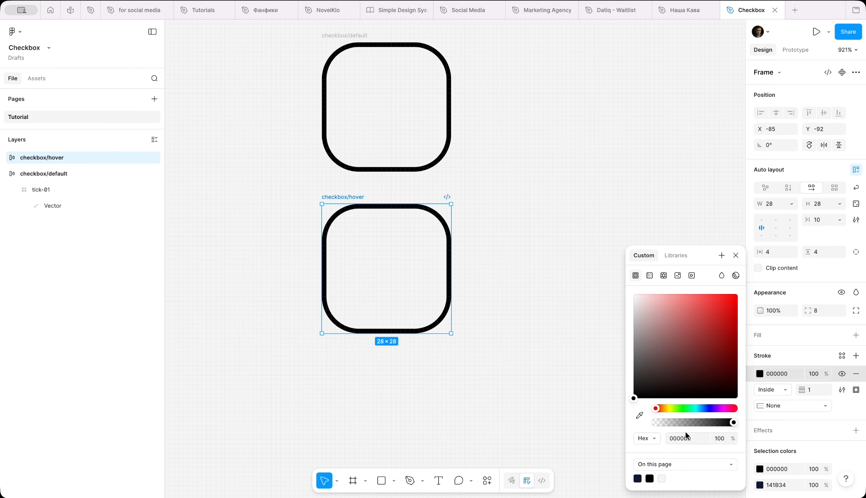
pyautogui.moveTo(659, 412); pyautogui.dragTo(705, 409)
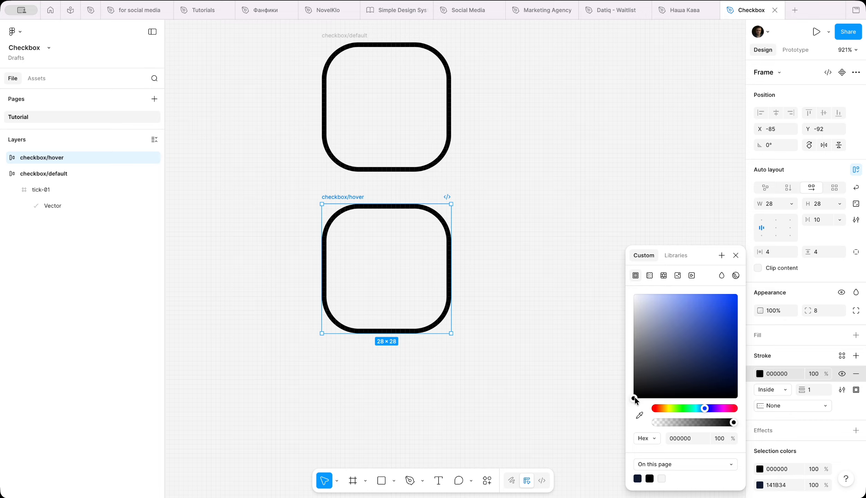
pyautogui.moveTo(634, 398); pyautogui.dragTo(751, 324)
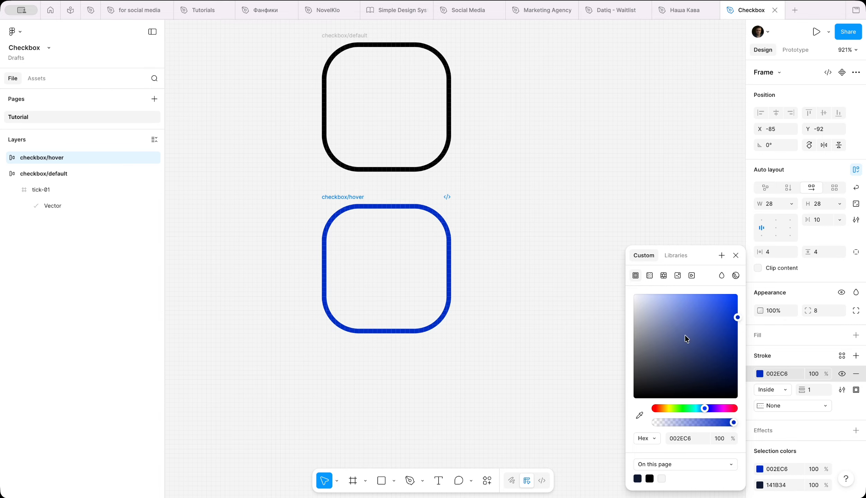
pyautogui.click(520, 309)
# Duplicate the hover checkbox below and rename the copy checkbox/selected.
pyautogui.click(340, 198)
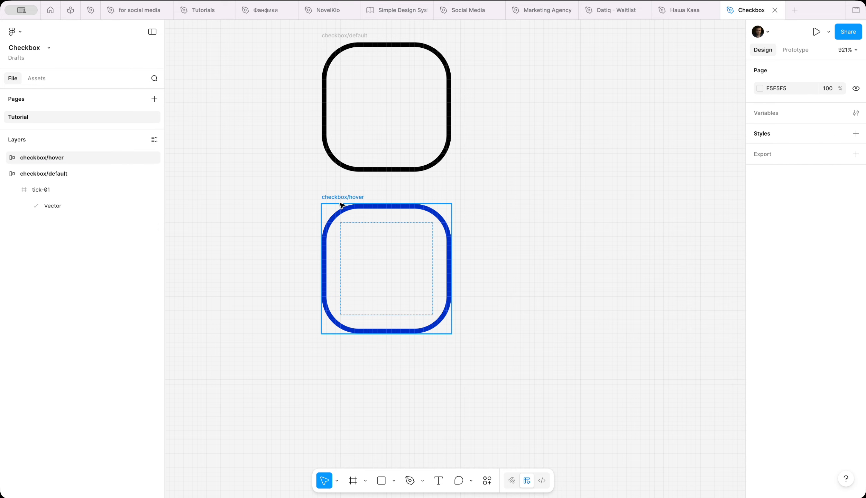
pyautogui.keyDown('alt'); pyautogui.moveTo(355, 205); pyautogui.dragTo(349, 356); pyautogui.keyUp('alt')
pyautogui.scroll(-3, 348, 354)
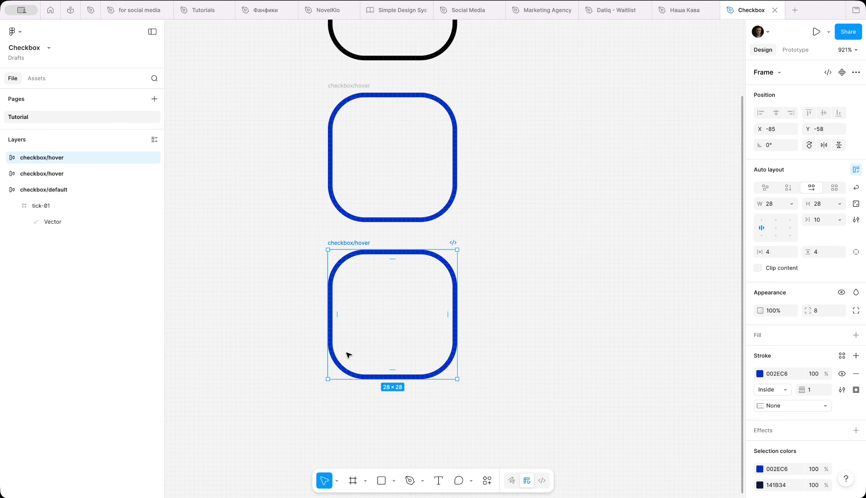
pyautogui.doubleClick(354, 242)
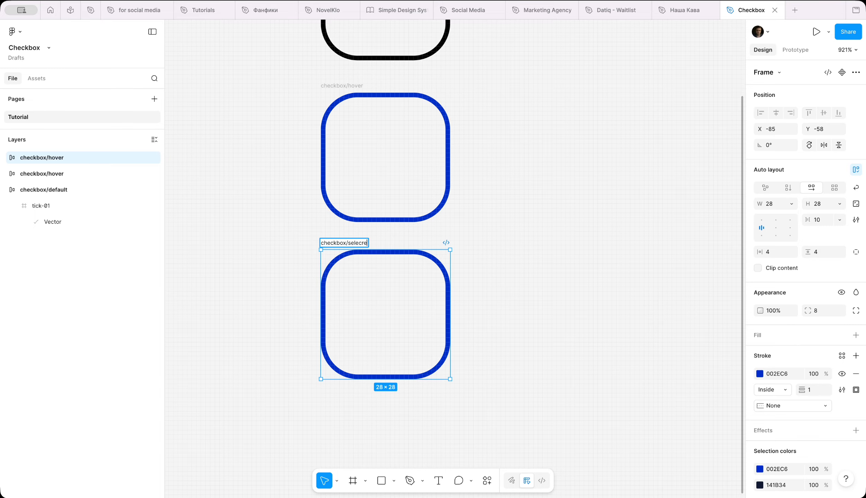
pyautogui.press('Return')
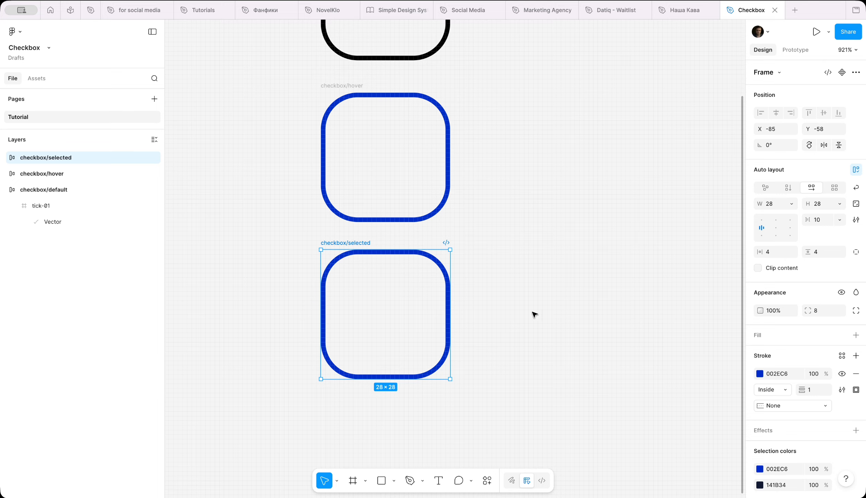
# Set the tick inside checkbox/selected to 100% opacity.
pyautogui.hotkey('ctrl', 'v')
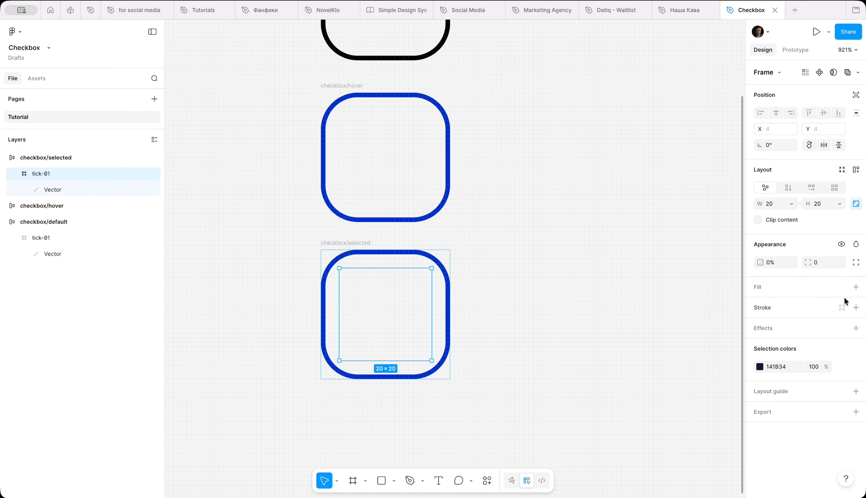
pyautogui.click(779, 262)
pyautogui.write('100')
pyautogui.press('Return')
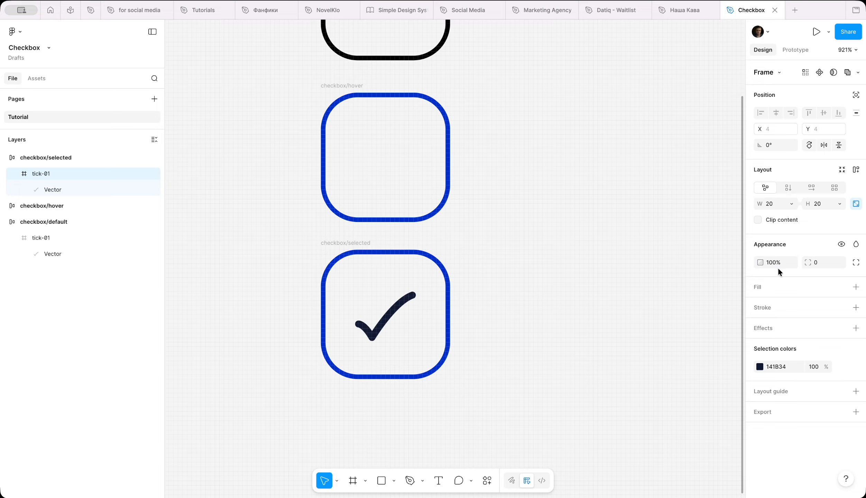
# Recolour the selected checkbox's tick to the light F5F5F5 swatch.
pyautogui.click(759, 366)
pyautogui.click(640, 415)
pyautogui.click(550, 367)
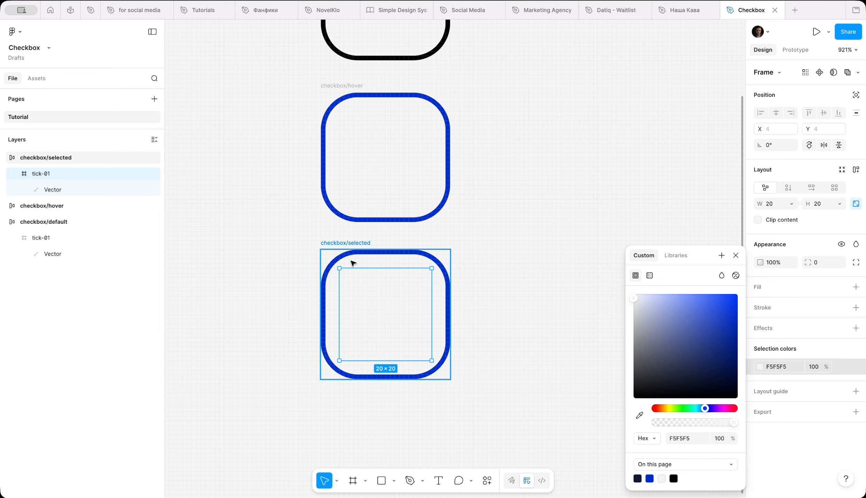
# Copy the stroke colour and add a fill of 002EC6 to checkbox/selected.
pyautogui.click(343, 243)
pyautogui.click(779, 376)
pyautogui.hotkey('ctrl', 'c')
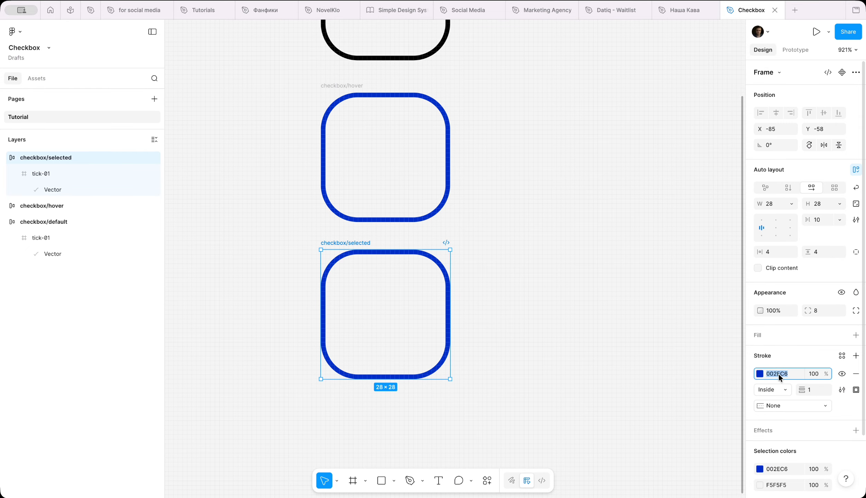
pyautogui.click(855, 336)
pyautogui.click(788, 352)
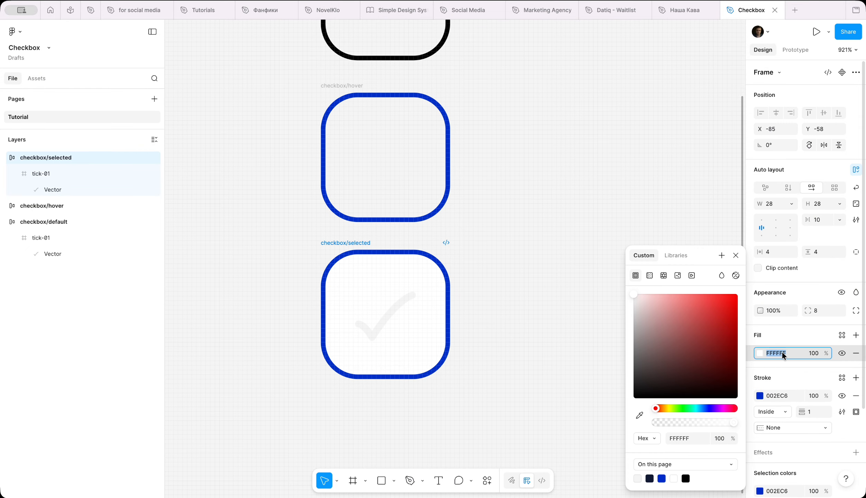
pyautogui.hotkey('ctrl', 'v')
pyautogui.press('Return')
pyautogui.press('Escape')
pyautogui.click(529, 304)
# Select the three checkbox frames and combine them into a component set.
pyautogui.scroll(-6, 530, 304)
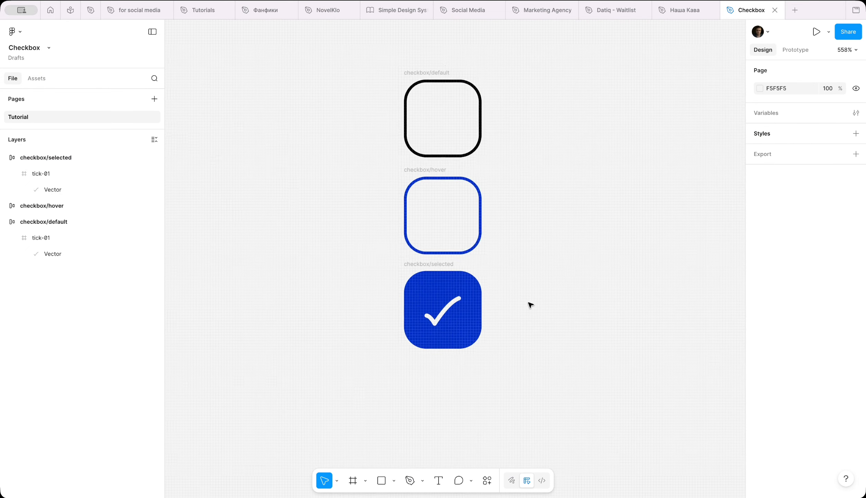
pyautogui.moveTo(314, 110); pyautogui.dragTo(478, 365)
pyautogui.click(830, 72)
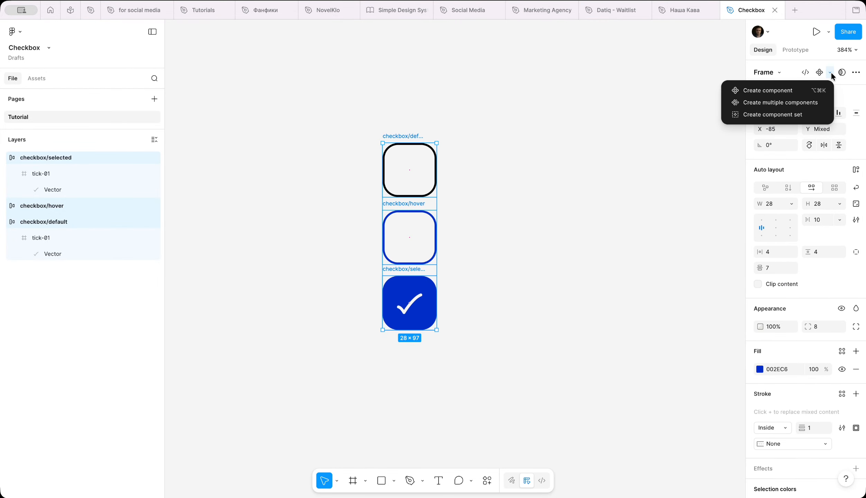
pyautogui.click(798, 111)
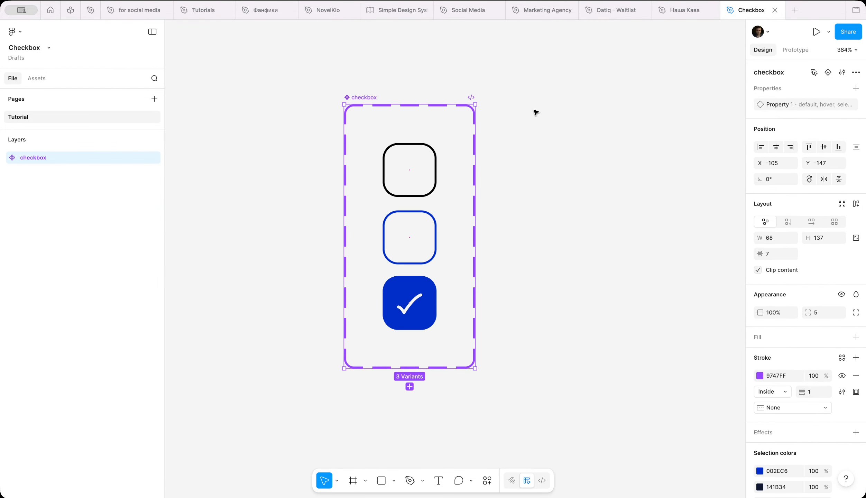
# Drag an instance of the default checkbox variant out beside the component set.
pyautogui.hscroll(3, 520, 115)
pyautogui.scroll(-3, 520, 116)
pyautogui.hscroll(3, 520, 115)
pyautogui.scroll(-1, 520, 116)
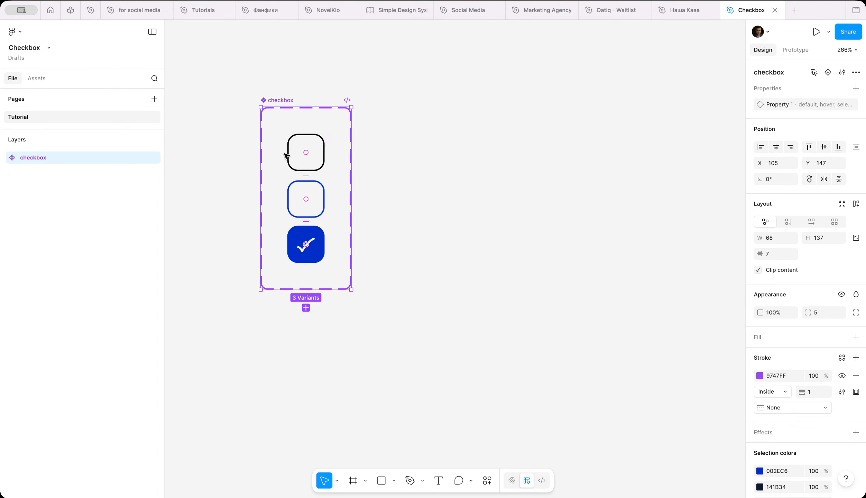
pyautogui.click(299, 156)
pyautogui.moveTo(301, 157); pyautogui.dragTo(434, 195)
# Add a text label reading Cat beside the checkbox instance and scale it up to size 16.
pyautogui.hscroll(3, 434, 195)
pyautogui.scroll(2, 434, 195)
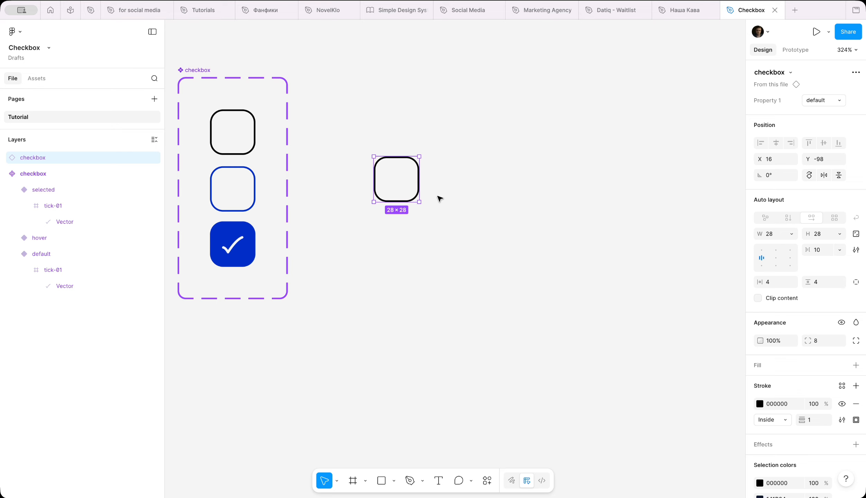
pyautogui.click(440, 474)
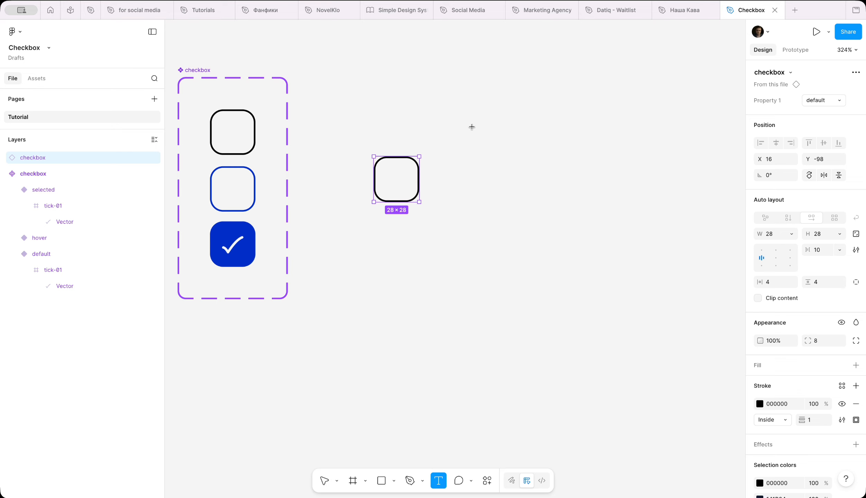
pyautogui.click(464, 185)
pyautogui.write('Cat')
pyautogui.press('Escape')
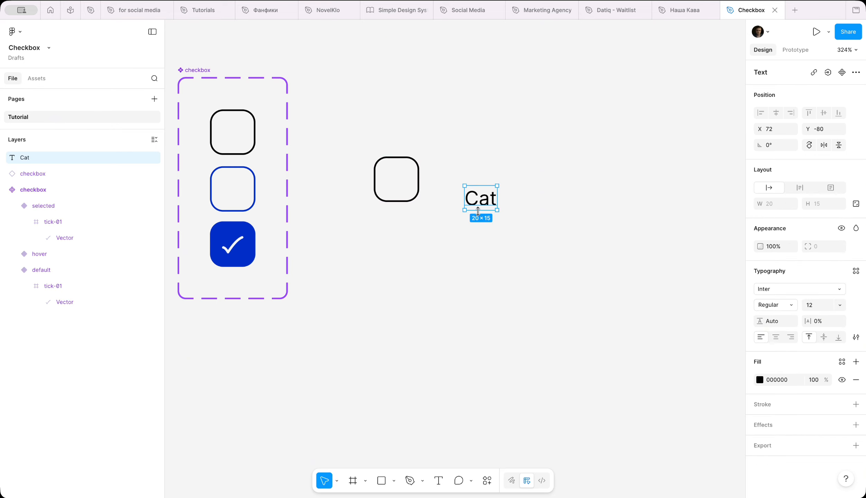
pyautogui.moveTo(480, 199); pyautogui.dragTo(457, 181)
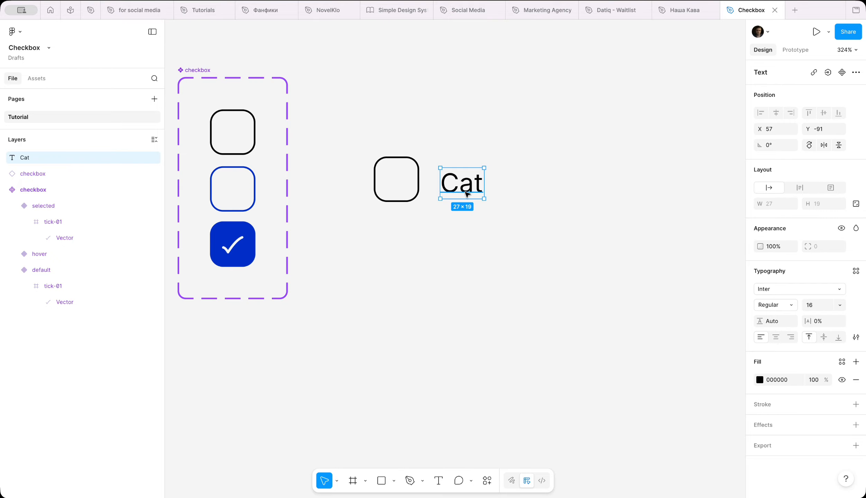
# Wrap the checkbox instance and Cat label in an auto layout with a gap of 8.
pyautogui.keyDown('shift'); pyautogui.click(406, 187); pyautogui.keyUp('shift')
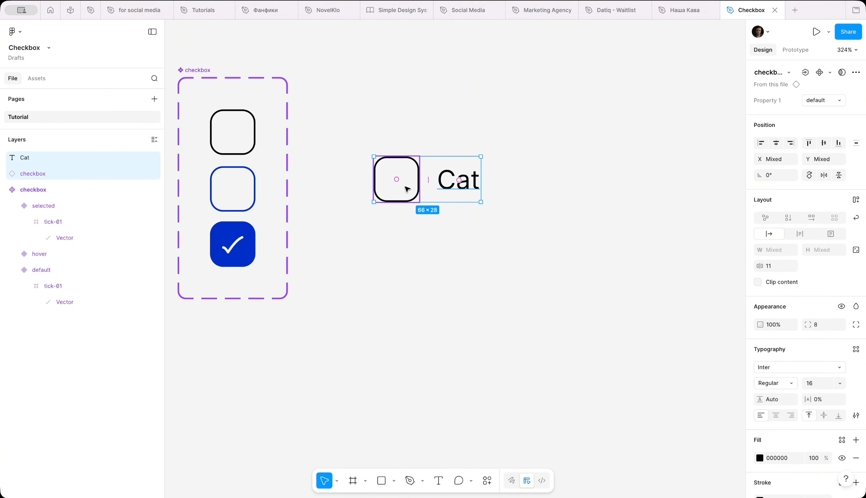
pyautogui.hotkey('shift', 'a')
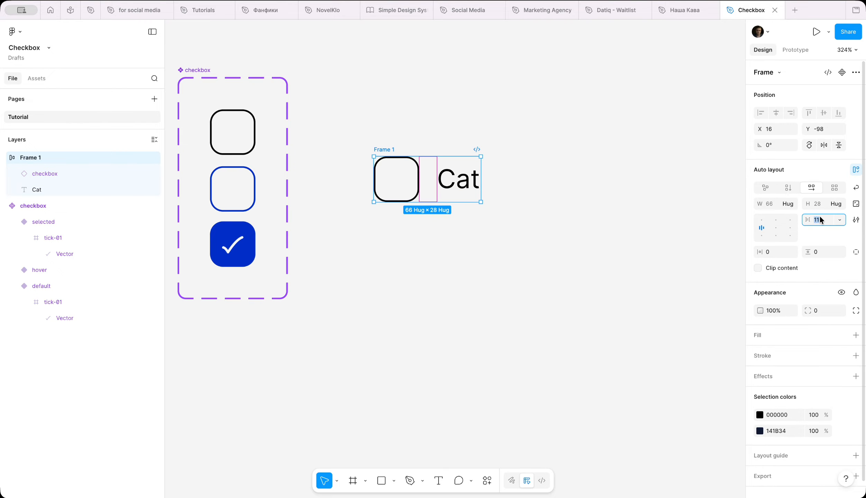
pyautogui.write('8')
pyautogui.press('Return')
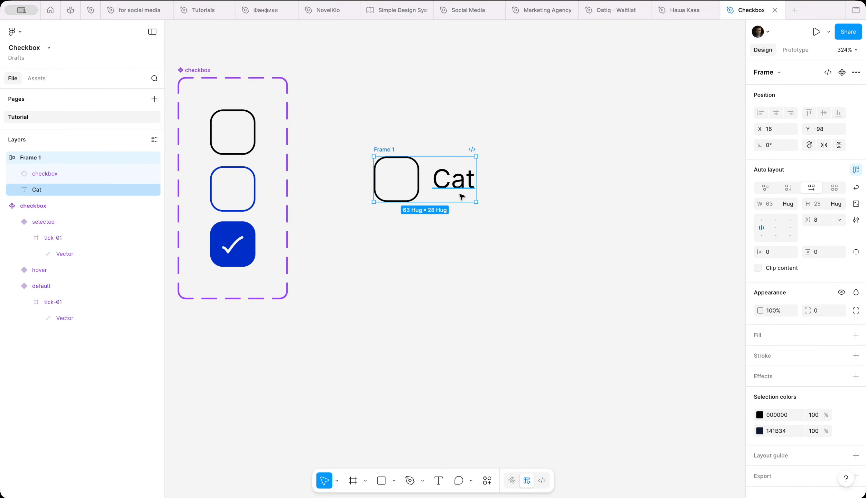
# Rename the auto layout frame to option/default.
pyautogui.doubleClick(387, 149)
pyautogui.write('option/defa')
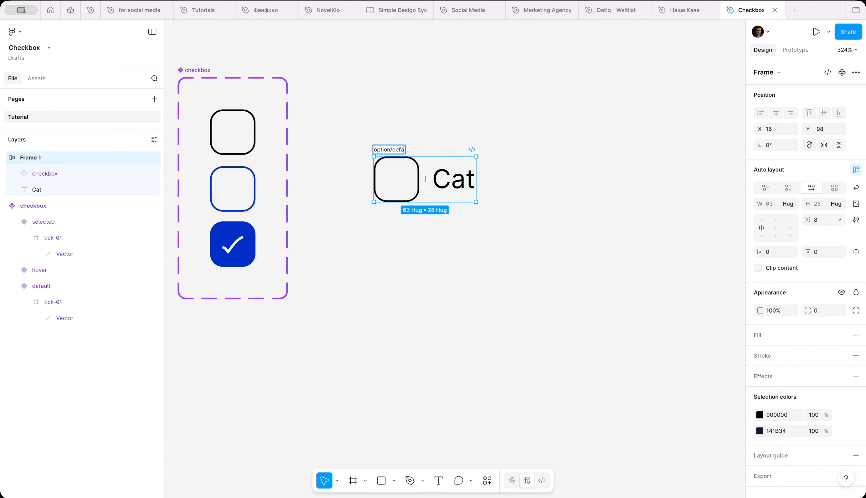
pyautogui.write('ult')
pyautogui.press('Return')
# Duplicate the option/default frame below and rename the copy option/hover.
pyautogui.moveTo(398, 150); pyautogui.dragTo(396, 191)
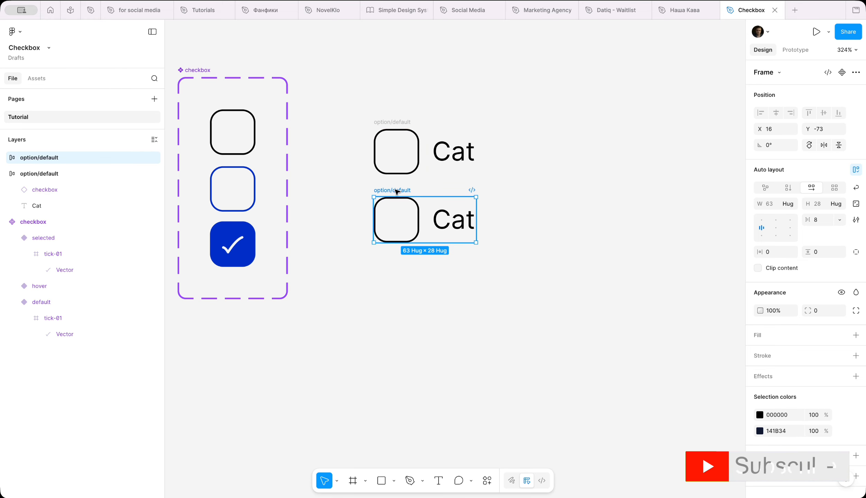
pyautogui.doubleClick(395, 190)
pyautogui.click(401, 189)
pyautogui.doubleClick(401, 189)
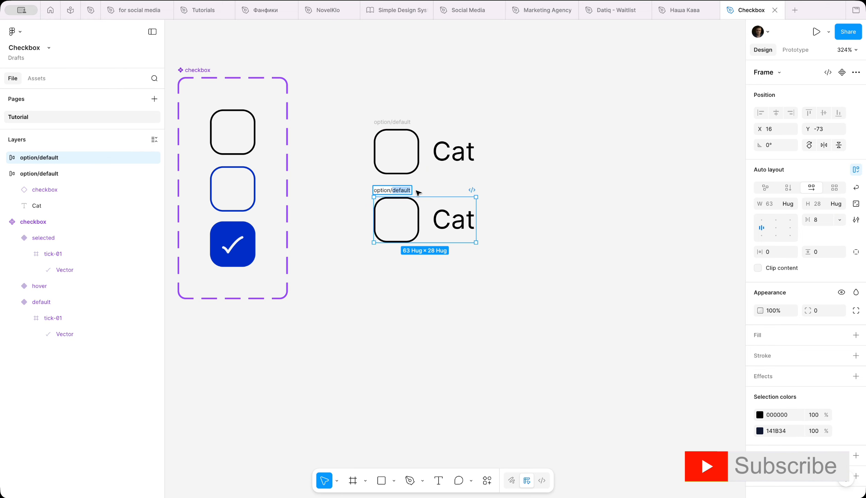
pyautogui.write('hover')
pyautogui.press('Return')
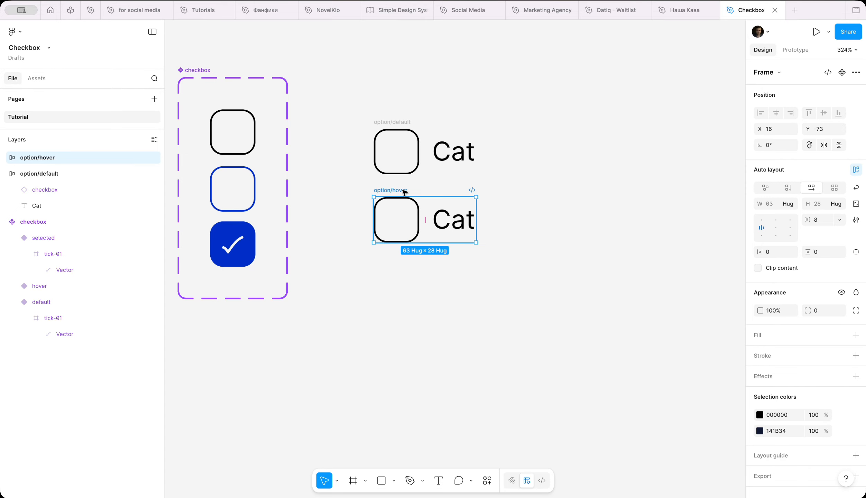
# Duplicate the option/hover frame below and rename the copy option/selected.
pyautogui.moveTo(404, 191); pyautogui.dragTo(401, 259)
pyautogui.doubleClick(400, 258)
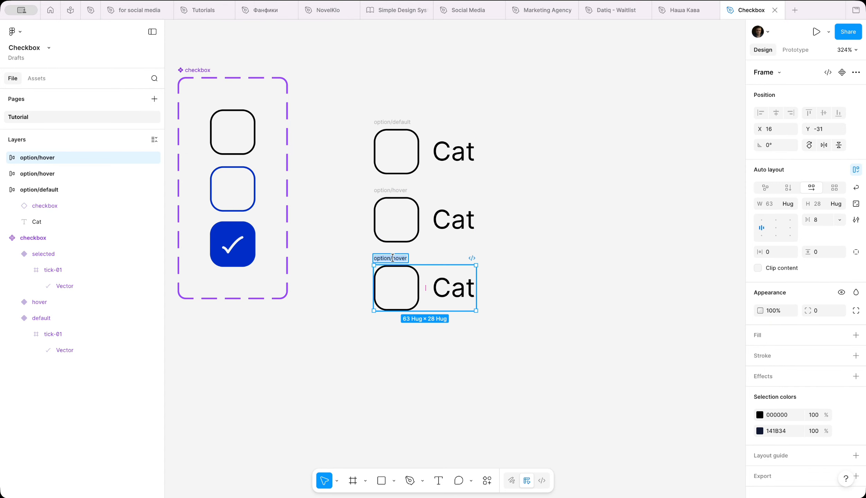
pyautogui.click(401, 260)
pyautogui.press('Delete')
pyautogui.press('Delete')
pyautogui.press('Delete')
pyautogui.press('Delete')
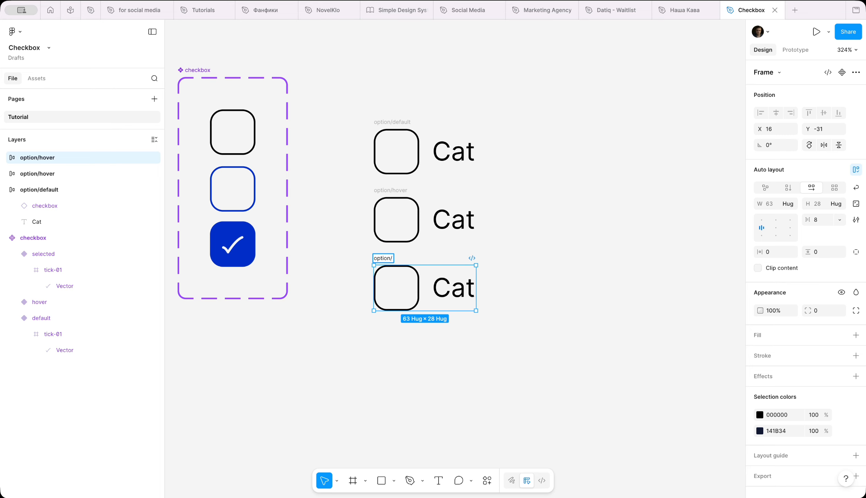
pyautogui.write('selected')
pyautogui.press('Return')
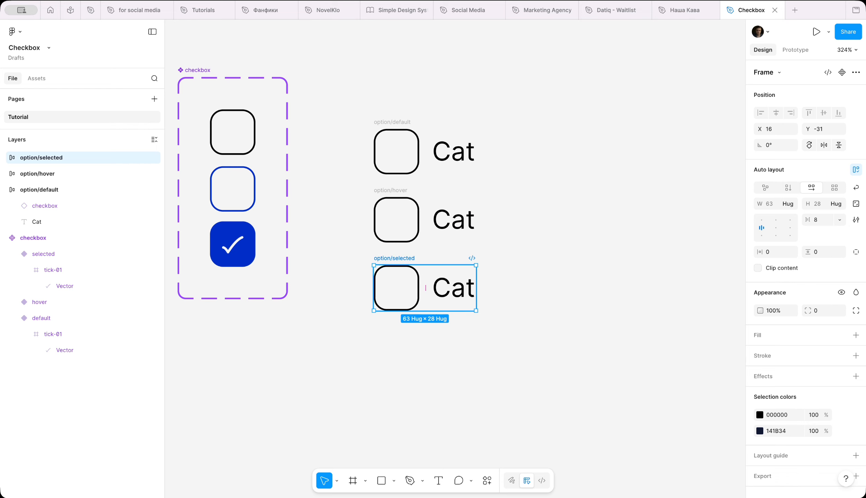
# Switch the checkbox instance in option/selected to the selected variant.
pyautogui.click(408, 282)
pyautogui.click(823, 100)
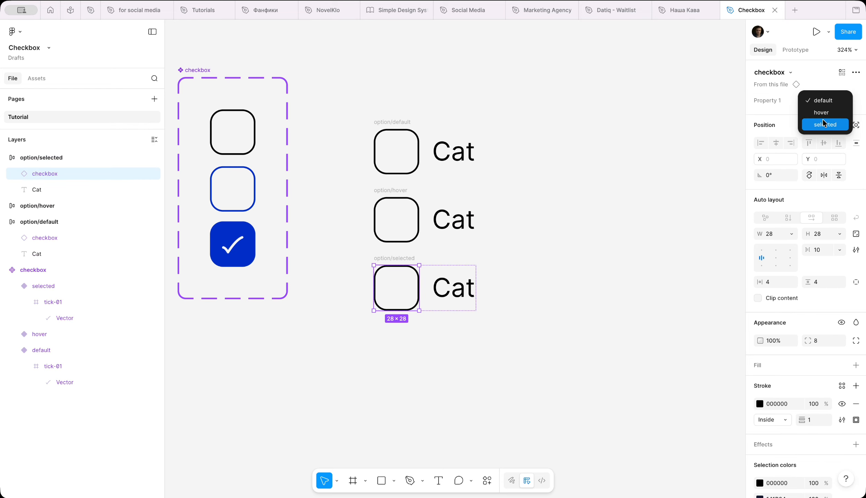
pyautogui.click(822, 119)
# Switch the checkbox instance in option/hover to the hover variant.
pyautogui.click(411, 212)
pyautogui.click(823, 100)
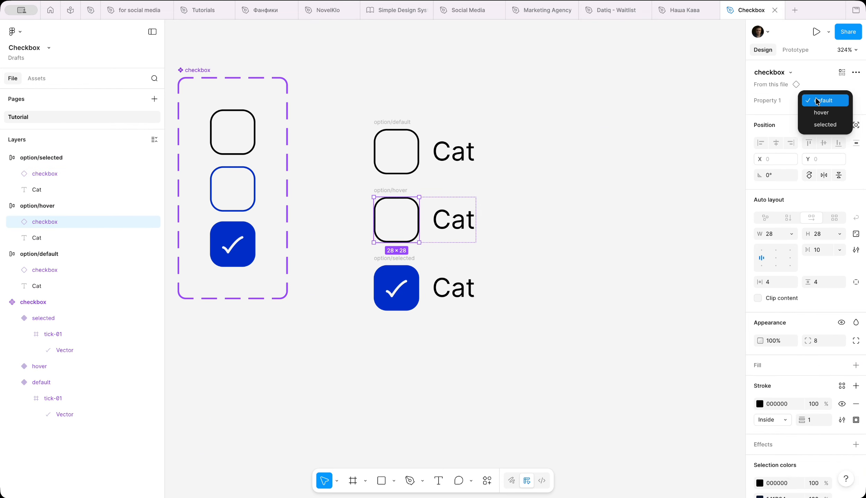
pyautogui.click(822, 110)
# Select the three option frames and combine them into a component set.
pyautogui.click(535, 231)
pyautogui.hotkey('shift', '1')
pyautogui.hscroll(3, 536, 231)
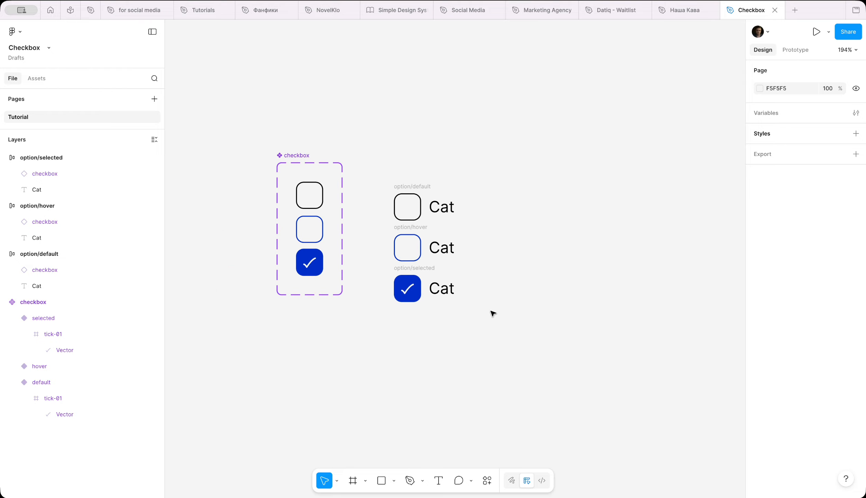
pyautogui.moveTo(492, 311); pyautogui.dragTo(377, 164)
pyautogui.moveTo(399, 196); pyautogui.dragTo(396, 194)
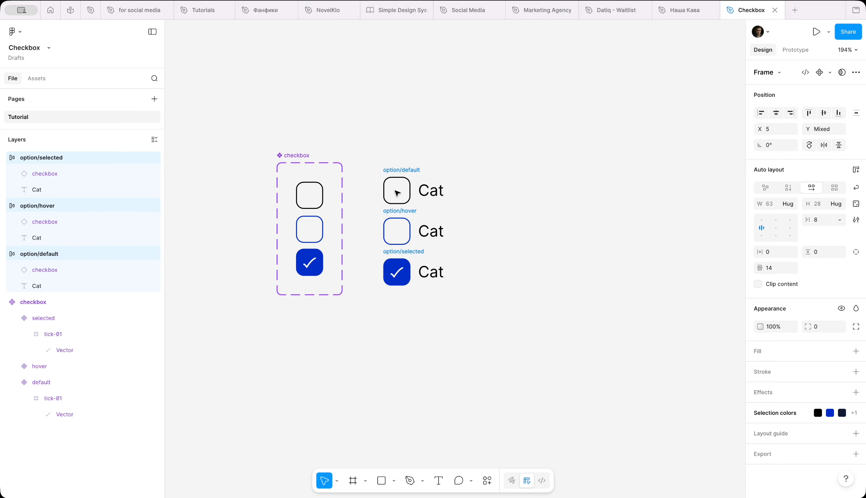
pyautogui.click(830, 73)
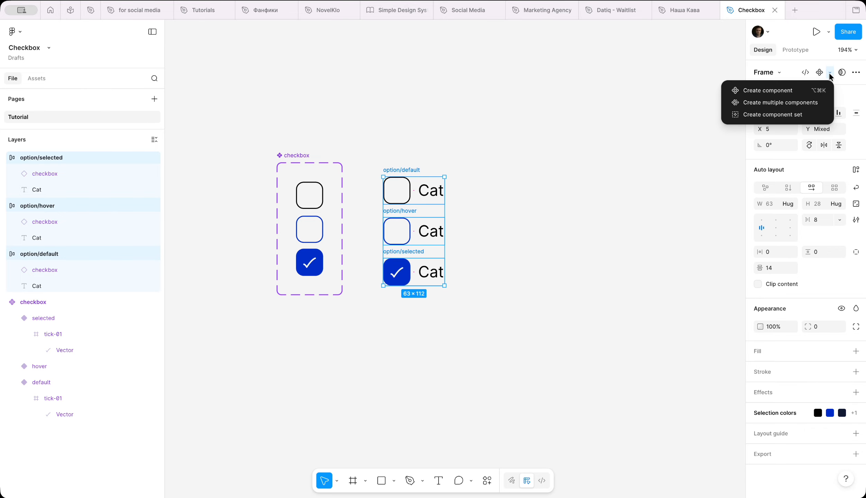
pyautogui.click(798, 115)
# Draw a new frame to the right of the option component set.
pyautogui.moveTo(380, 152); pyautogui.dragTo(381, 157)
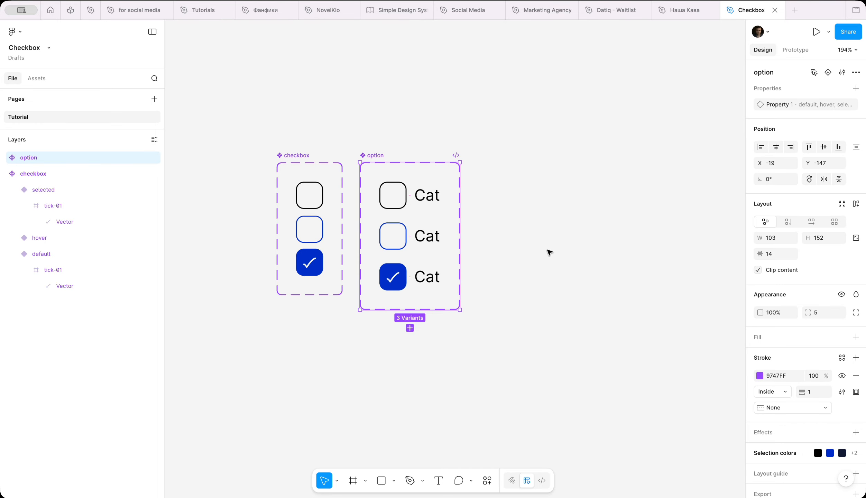
pyautogui.hscroll(3, 549, 253)
pyautogui.scroll(-1, 549, 252)
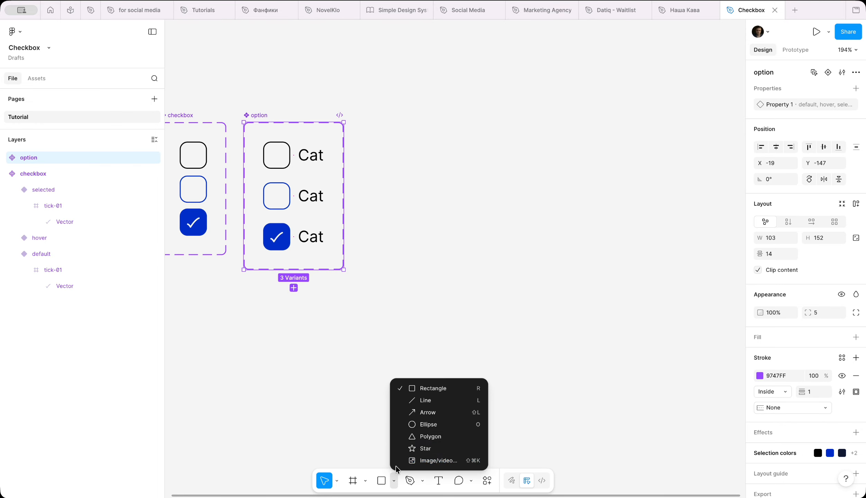
pyautogui.click(395, 481)
pyautogui.click(359, 483)
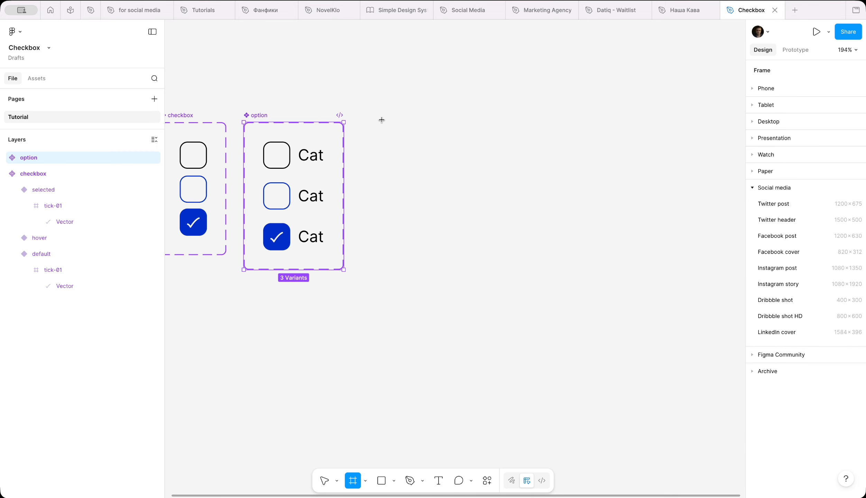
pyautogui.moveTo(382, 114); pyautogui.dragTo(567, 293)
# Place an instance of the default option variant inside the new frame.
pyautogui.click(288, 159)
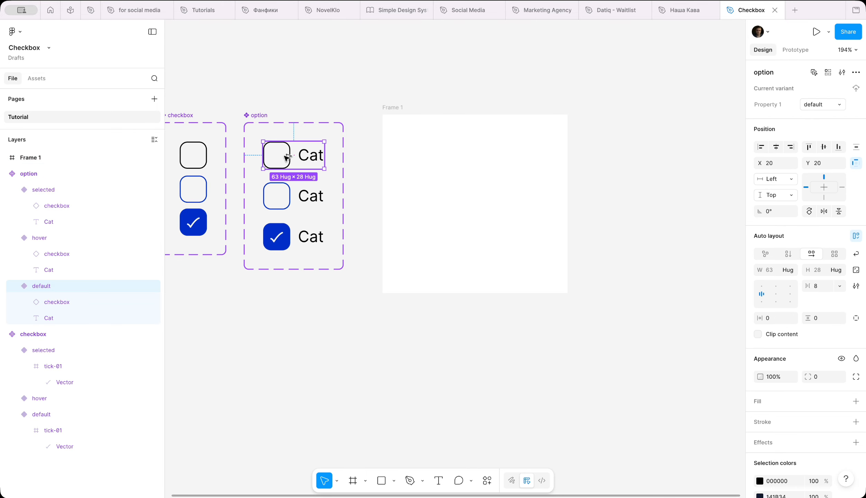
pyautogui.moveTo(286, 158); pyautogui.dragTo(430, 193)
pyautogui.scroll(5, 429, 192)
pyautogui.hscroll(2, 429, 192)
pyautogui.scroll(1, 429, 191)
# Add a heading reading Select Option above the option instance in the frame.
pyautogui.click(438, 481)
pyautogui.click(372, 159)
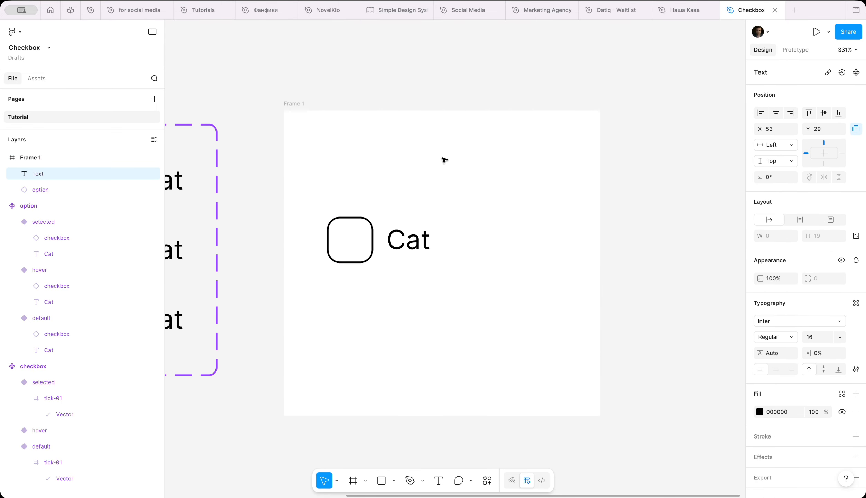
pyautogui.write('Selecct Option')
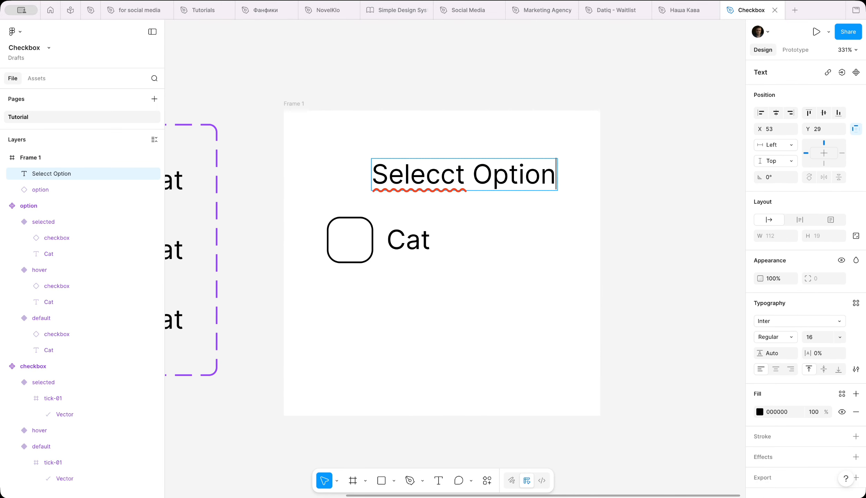
pyautogui.click(497, 212)
pyautogui.doubleClick(444, 176)
pyautogui.click(440, 176)
pyautogui.press('BackSpace')
pyautogui.press('Escape')
# Add a colon to the end of the heading so it reads Select Option:.
pyautogui.hscroll(-5, 407, 207)
pyautogui.scroll(-1, 408, 207)
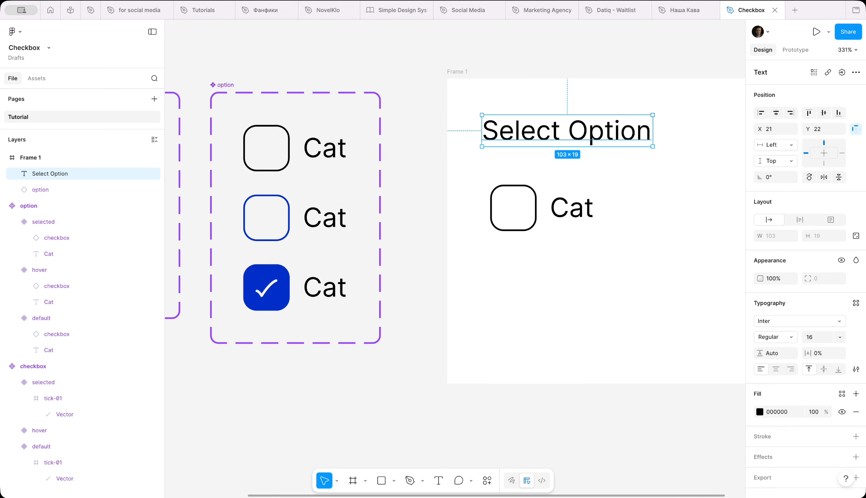
pyautogui.hscroll(3, 543, 269)
pyautogui.scroll(1, 544, 270)
pyautogui.doubleClick(508, 175)
pyautogui.click(534, 173)
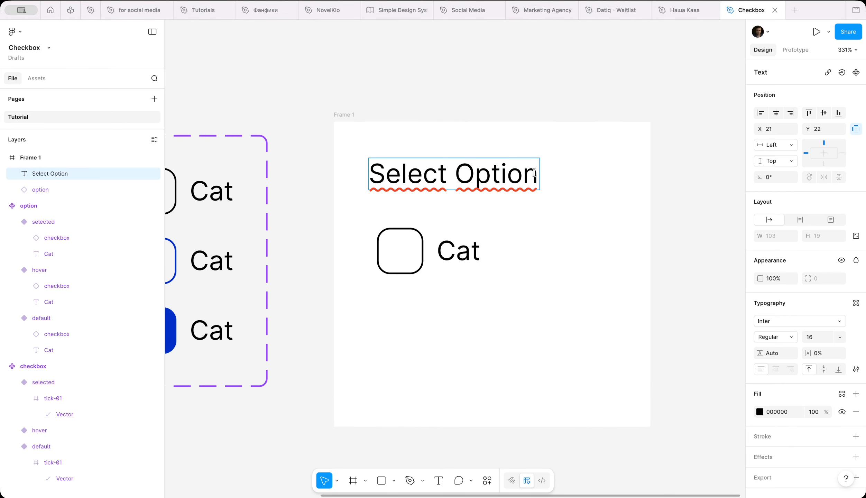
pyautogui.write(':')
pyautogui.press('Escape')
# Duplicate the option instance below and change the copy's label to Dog.
pyautogui.moveTo(475, 174); pyautogui.dragTo(466, 166)
pyautogui.moveTo(452, 250); pyautogui.dragTo(409, 356)
pyautogui.doubleClick(433, 291)
pyautogui.write('Dog')
pyautogui.press('Escape')
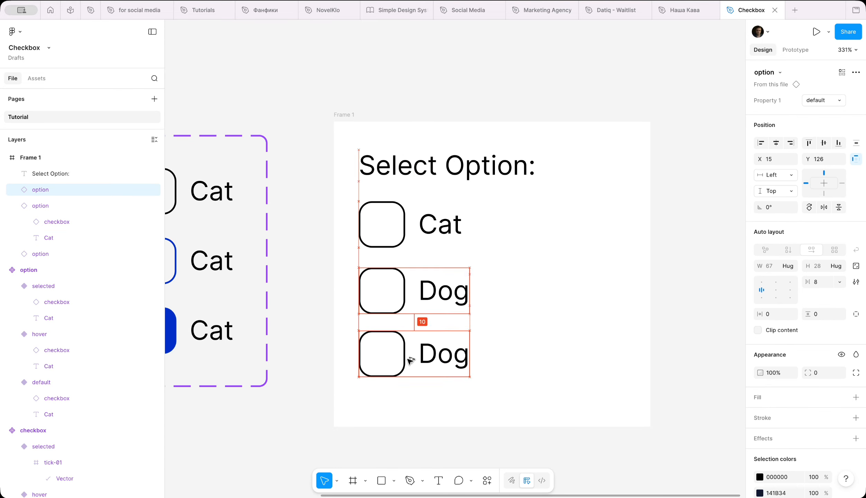
# Change the third option's label to Other.
pyautogui.doubleClick(432, 355)
pyautogui.doubleClick(434, 357)
pyautogui.write('Other')
pyautogui.press('Escape')
# Stack the Cat, Dog and Other options in a vertical auto layout with a gap of 12.
pyautogui.scroll(-3, 466, 415)
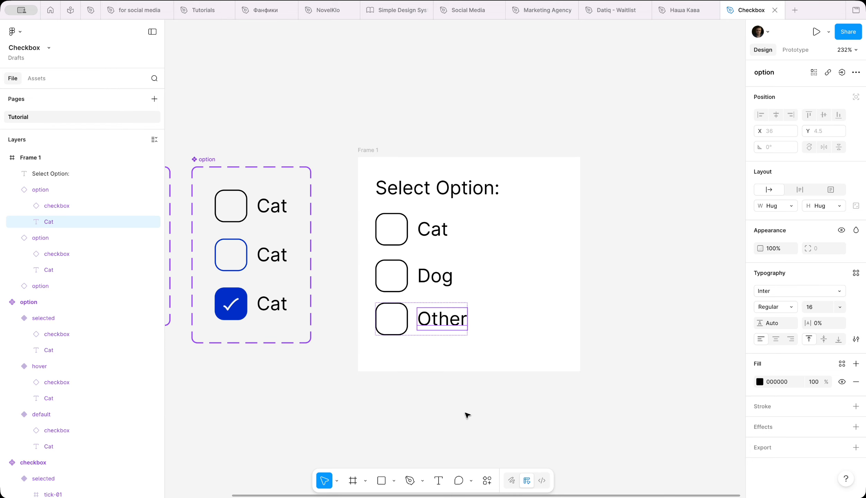
pyautogui.click(433, 231)
pyautogui.keyDown('shift'); pyautogui.click(435, 275); pyautogui.keyUp('shift')
pyautogui.keyDown('shift'); pyautogui.click(441, 319); pyautogui.keyUp('shift')
pyautogui.hotkey('shift', 'a')
pyautogui.click(817, 253)
pyautogui.write('12')
pyautogui.press('Return')
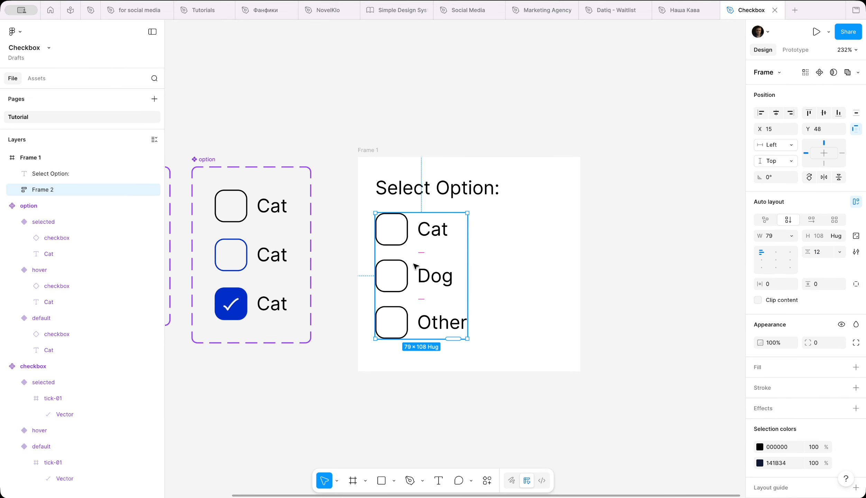
# Position the heading and options inside Frame 1 and set its corner radius to 12.
pyautogui.moveTo(417, 265); pyautogui.dragTo(417, 278)
pyautogui.moveTo(441, 189); pyautogui.dragTo(450, 197)
pyautogui.click(366, 150)
pyautogui.click(818, 279)
pyautogui.write('12')
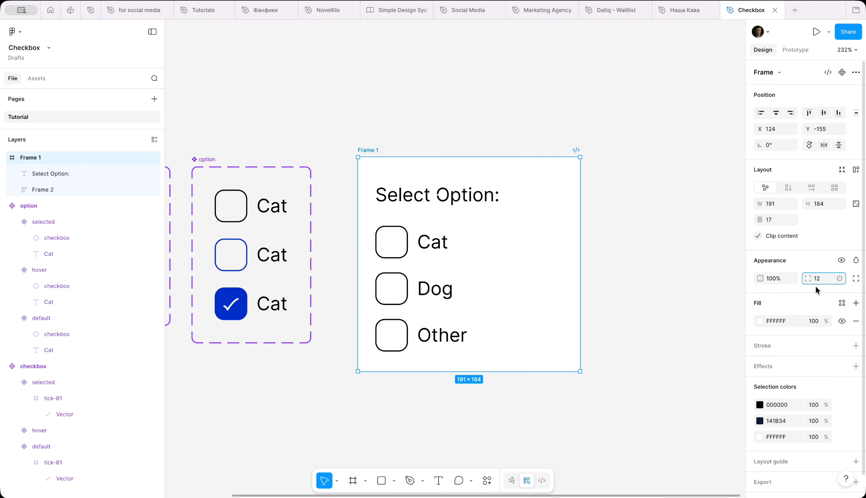
pyautogui.press('Return')
pyautogui.click(418, 203)
pyautogui.keyDown('shift'); pyautogui.click(417, 243); pyautogui.keyUp('shift')
pyautogui.moveTo(417, 243); pyautogui.dragTo(417, 240)
pyautogui.click(323, 245)
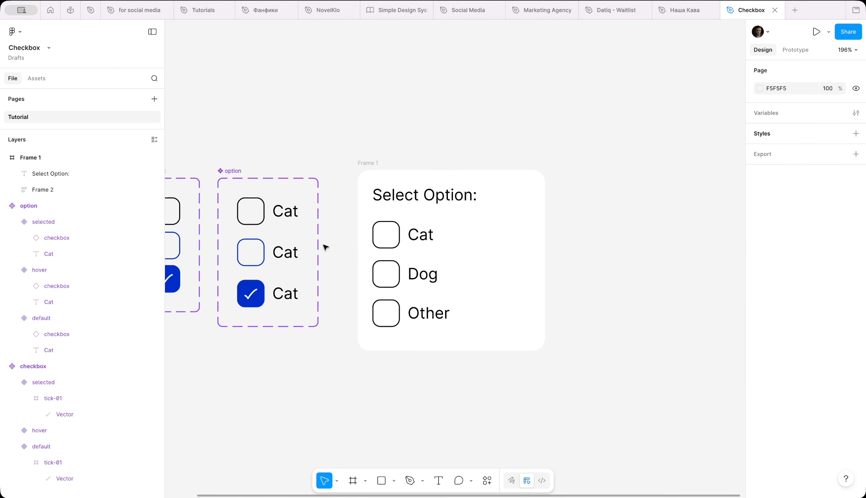
# Prototype a While hovering interaction changing the default variant to hover with Smart animate.
pyautogui.scroll(5, 324, 247)
pyautogui.click(393, 135)
pyautogui.click(785, 51)
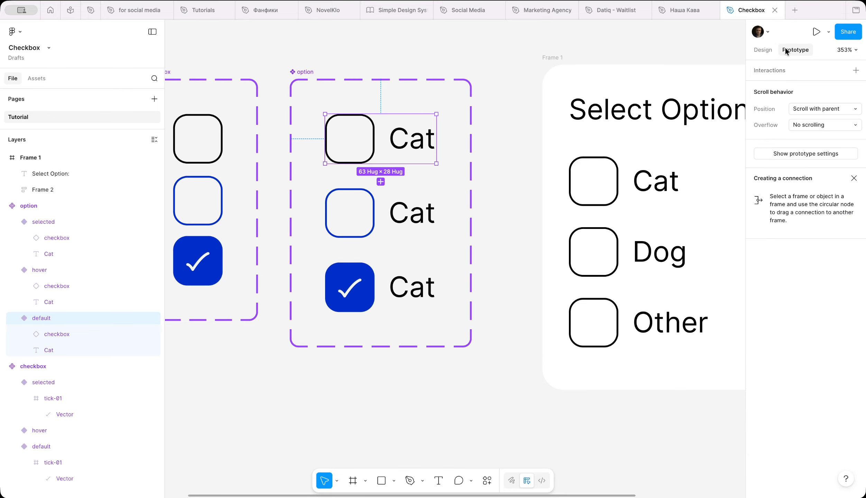
pyautogui.moveTo(380, 182); pyautogui.dragTo(379, 212)
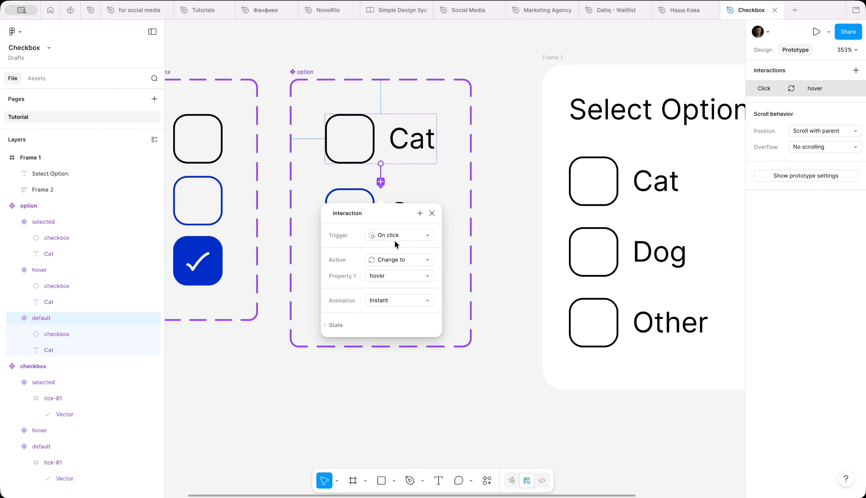
pyautogui.click(397, 236)
pyautogui.click(403, 259)
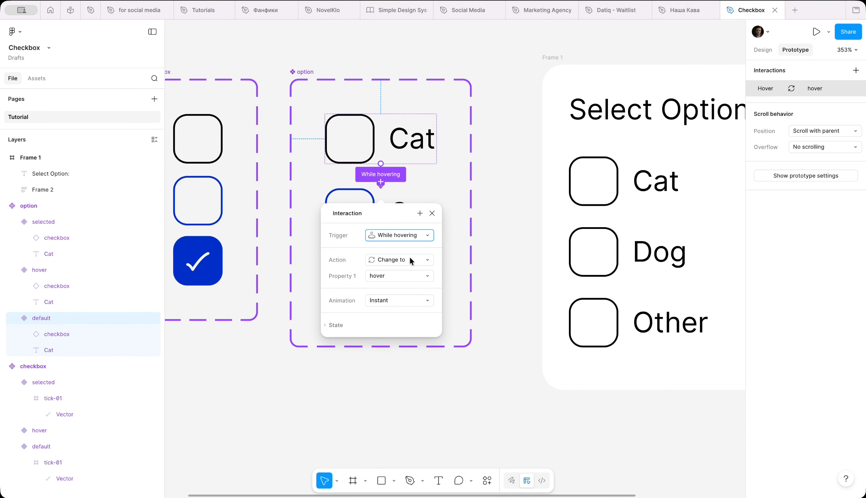
pyautogui.click(406, 301)
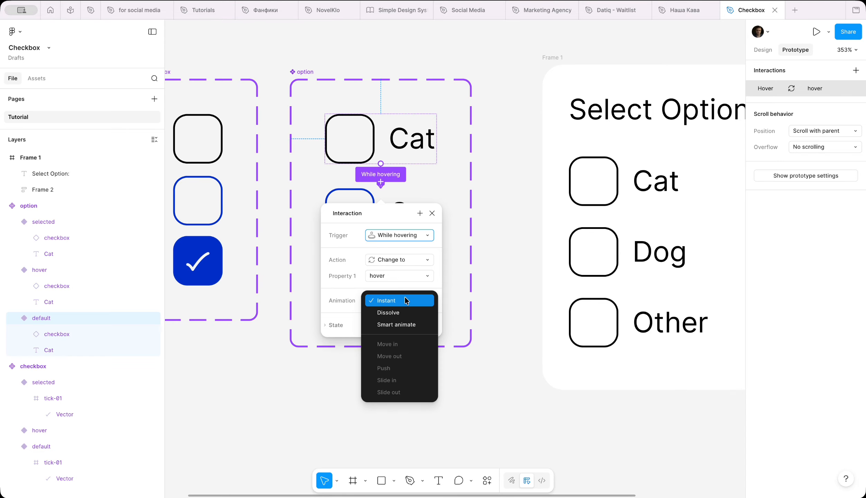
pyautogui.click(406, 324)
# Connect the hover variant to the selected variant with a prototype interaction.
pyautogui.click(427, 225)
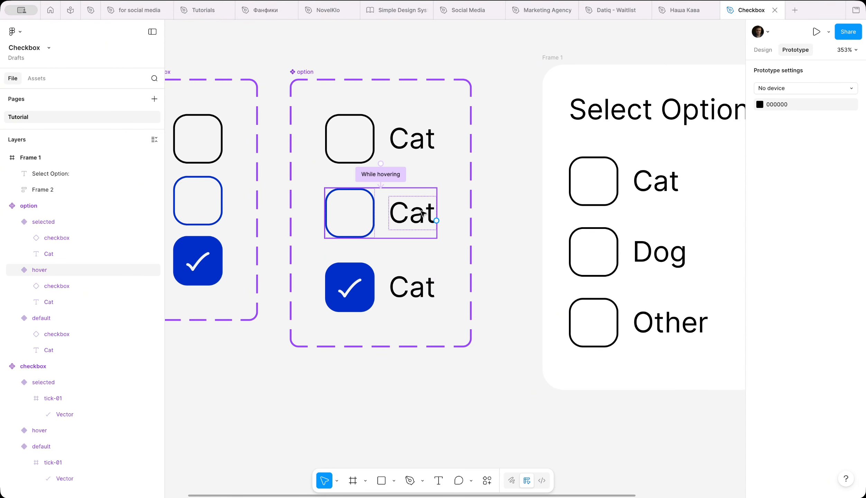
pyautogui.moveTo(381, 256); pyautogui.dragTo(377, 288)
pyautogui.click(450, 240)
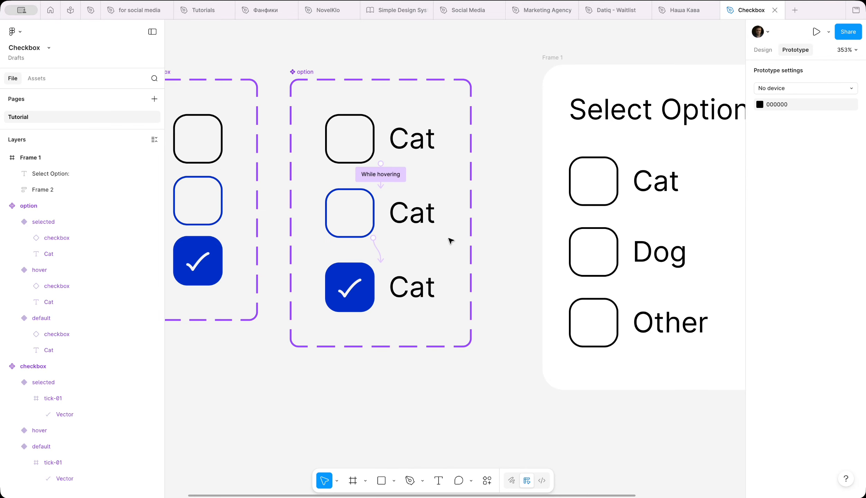
pyautogui.hscroll(2, 438, 260)
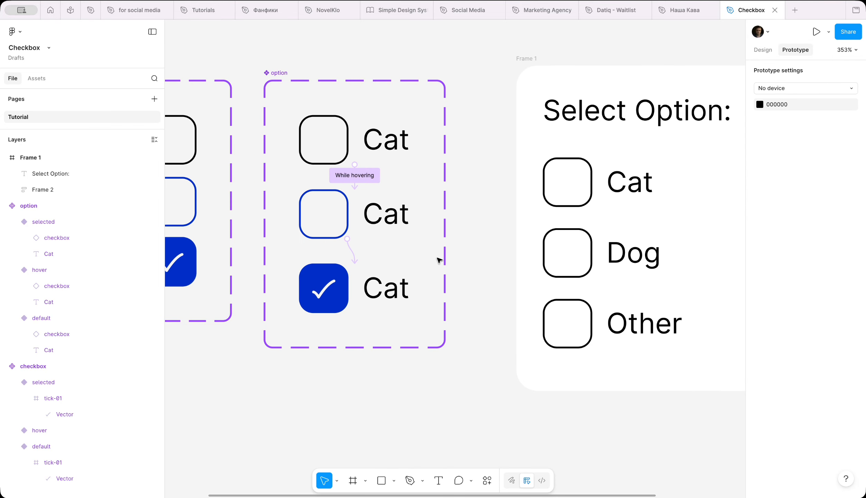
# Rename Frame 1 as Test.
pyautogui.click(389, 286)
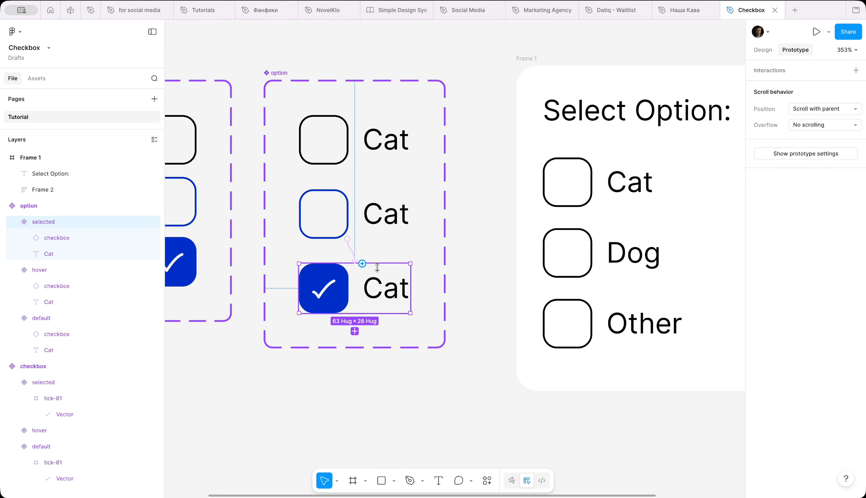
pyautogui.click(485, 245)
pyautogui.hscroll(15, 485, 245)
pyautogui.click(294, 71)
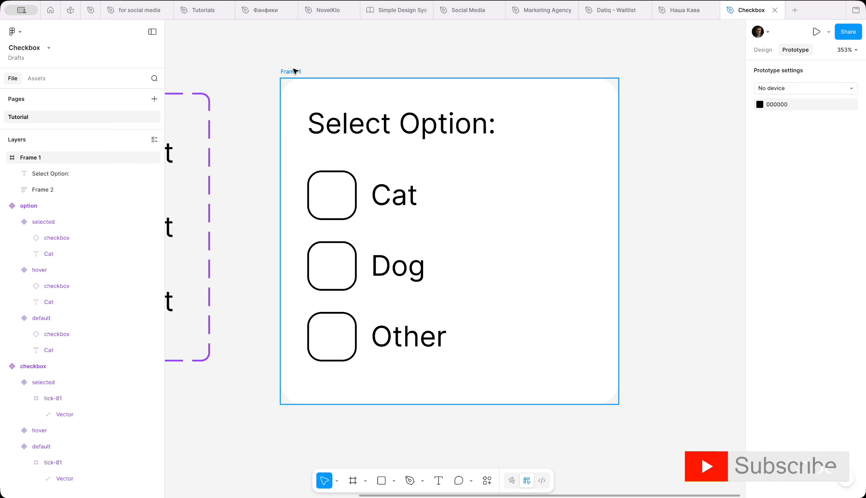
pyautogui.click(294, 71)
pyautogui.write('T')
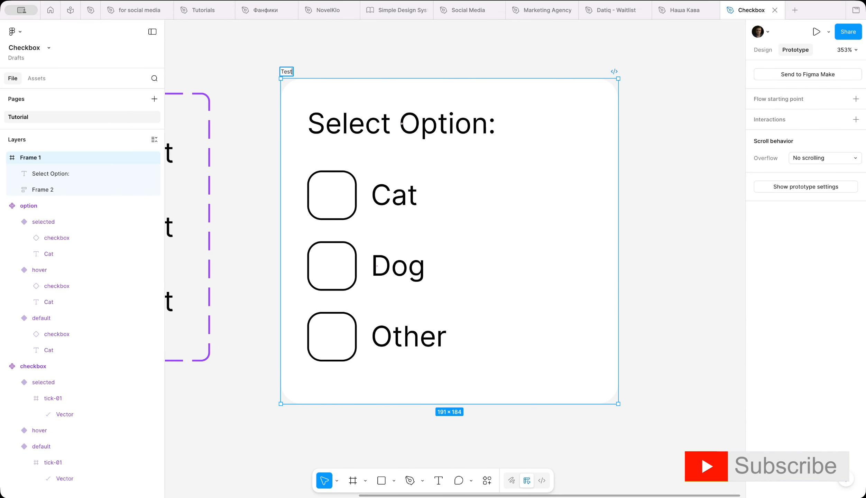
pyautogui.write('est')
pyautogui.press('Return')
# Present the prototype scaled to fill the screen and check the Cat, Dog and Other options.
pyautogui.click(814, 34)
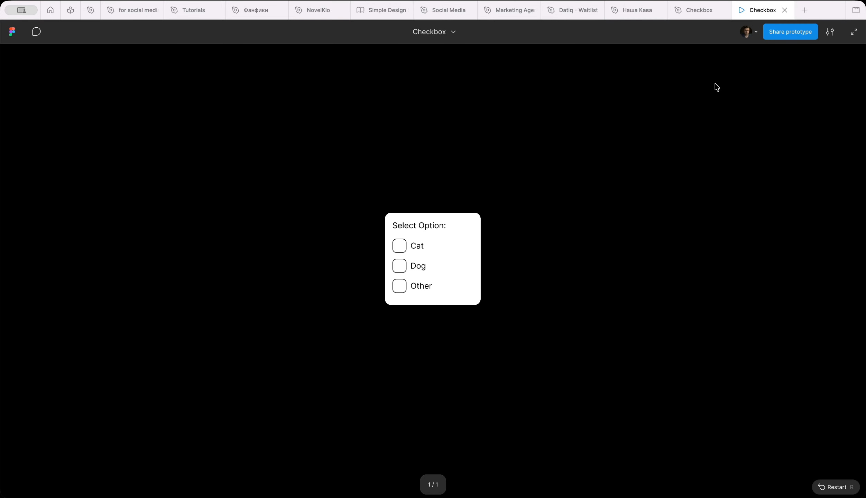
pyautogui.click(829, 34)
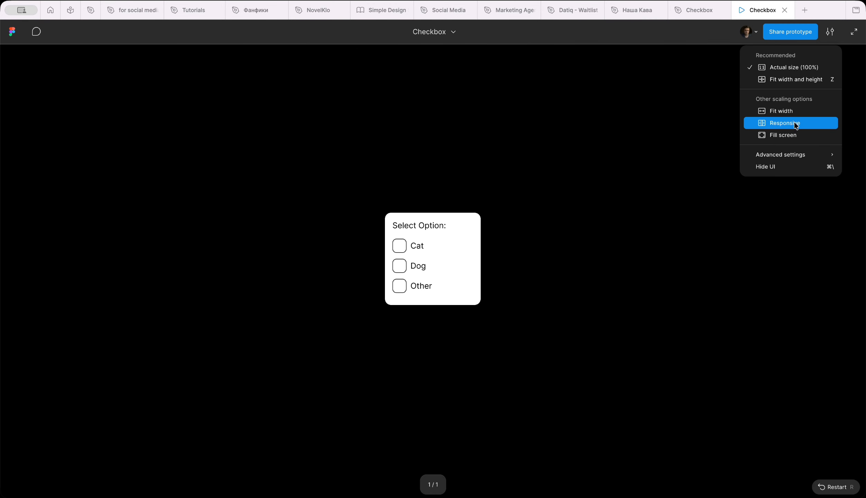
pyautogui.click(794, 135)
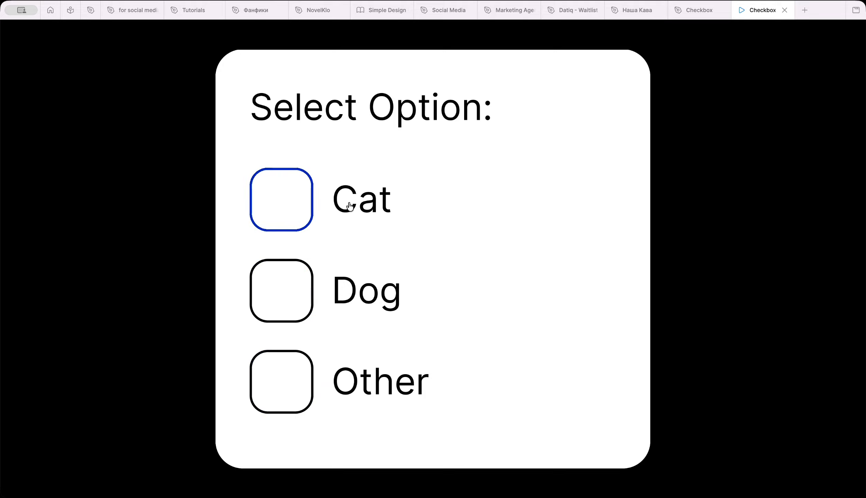
pyautogui.click(350, 209)
pyautogui.click(343, 292)
pyautogui.click(345, 367)
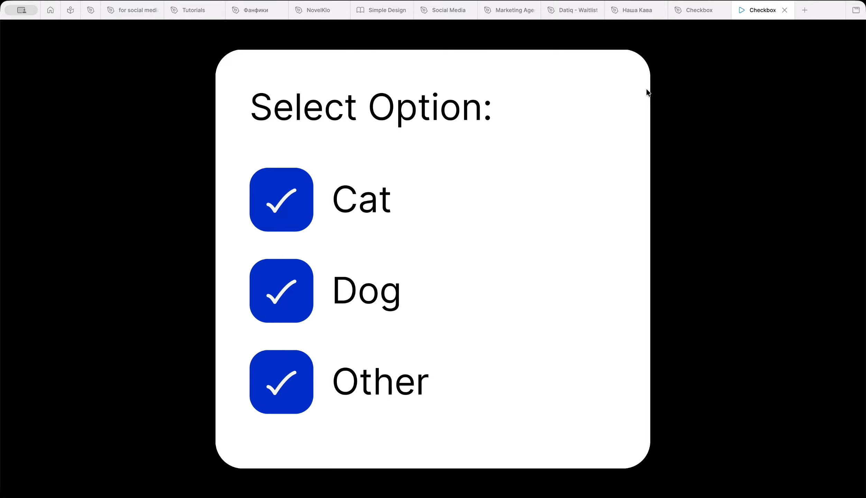
# Back in the editor, connect the selected variant to the default variant with an On click Smart animate interaction.
pyautogui.click(688, 10)
pyautogui.hscroll(-5, 375, 237)
pyautogui.click(324, 257)
pyautogui.moveTo(316, 231); pyautogui.dragTo(322, 132)
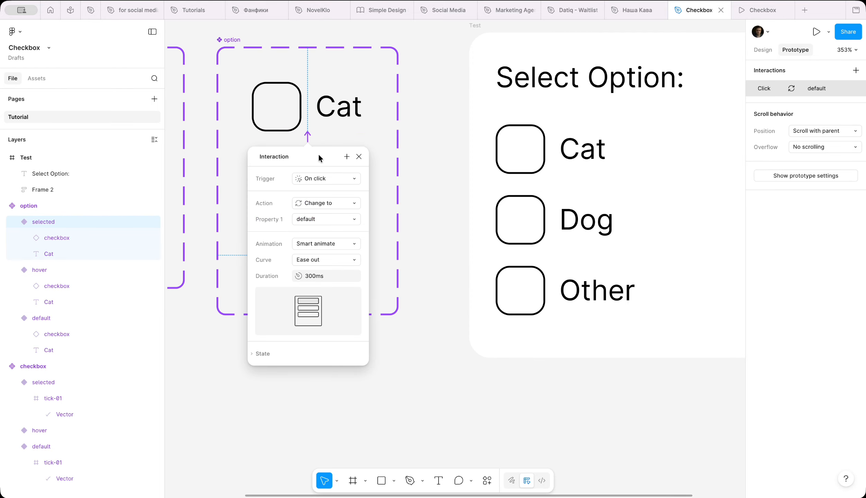
pyautogui.click(441, 169)
# Select the Test frame and present its prototype again scaled to fill the screen.
pyautogui.hscroll(3, 408, 121)
pyautogui.scroll(1, 408, 121)
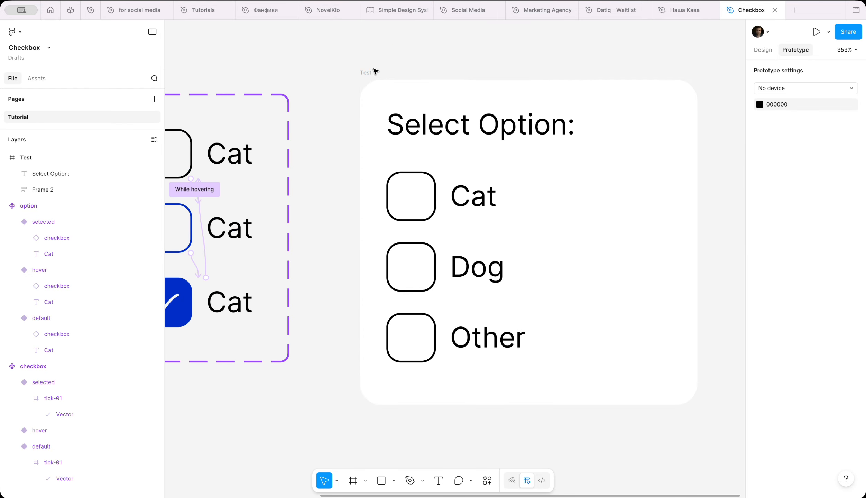
pyautogui.click(373, 72)
pyautogui.click(815, 34)
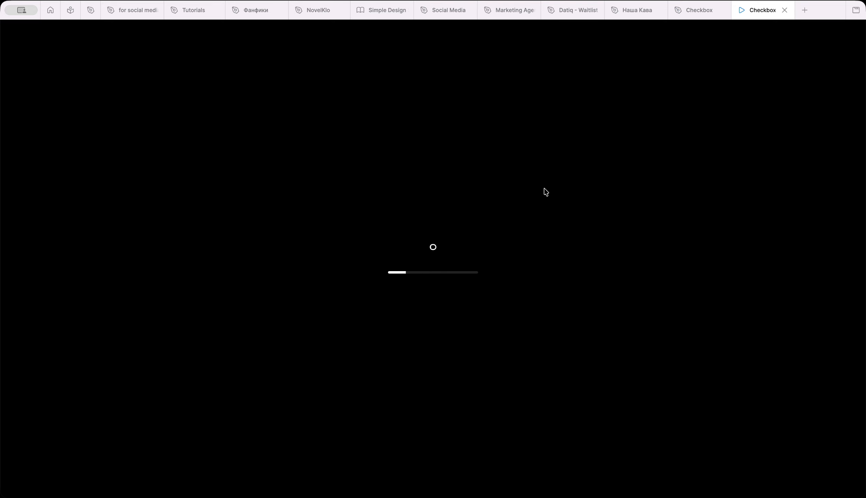
pyautogui.click(832, 31)
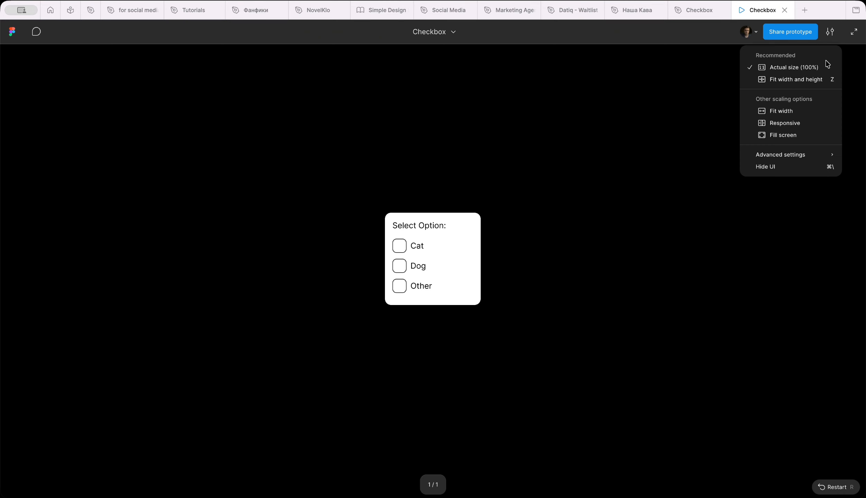
pyautogui.click(793, 129)
# Toggle the Cat, Dog and Other checkboxes on and off to test the interactions, then close the preview tab.
pyautogui.click(356, 217)
pyautogui.click(349, 287)
pyautogui.click(349, 372)
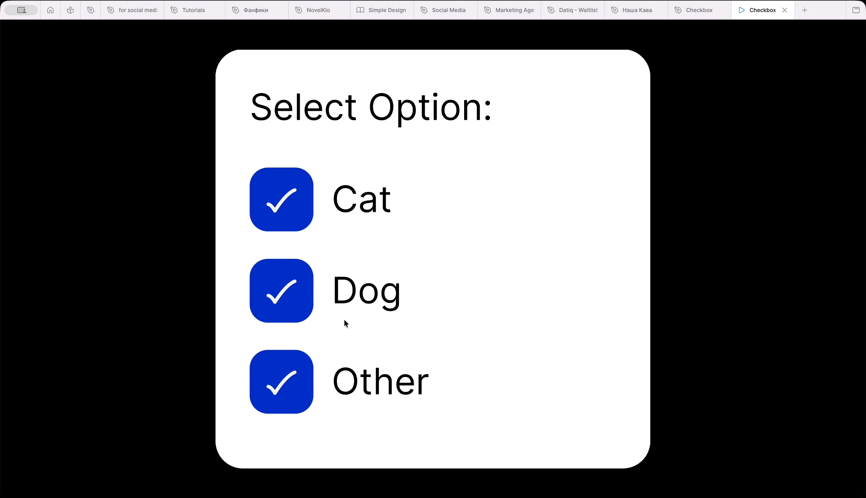
pyautogui.click(343, 301)
pyautogui.click(343, 215)
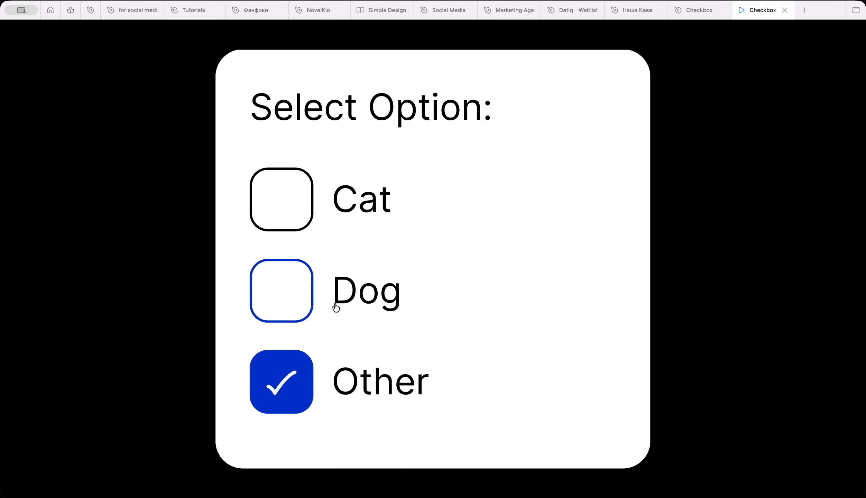
pyautogui.click(282, 380)
pyautogui.click(283, 298)
pyautogui.click(284, 207)
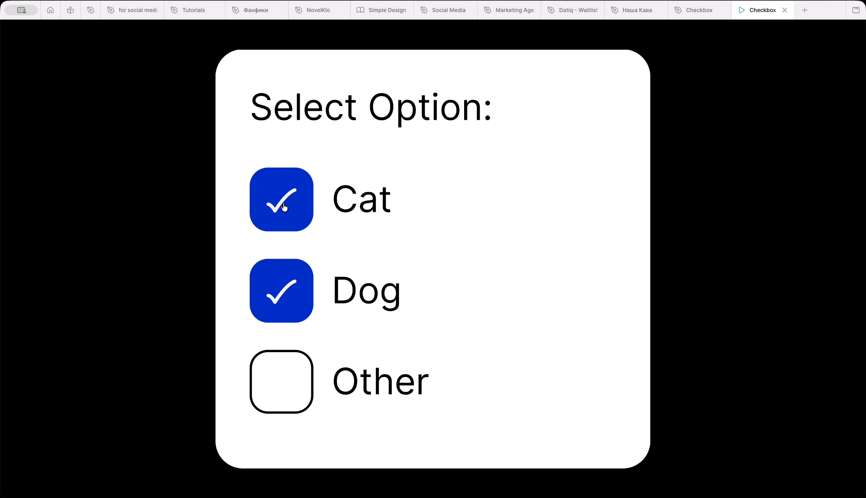
pyautogui.click(278, 382)
pyautogui.click(295, 222)
pyautogui.click(292, 293)
pyautogui.click(294, 374)
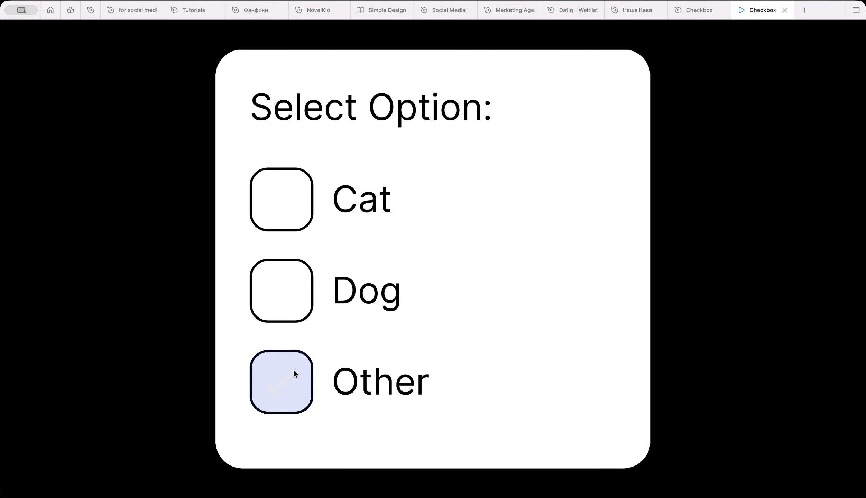
pyautogui.click(784, 10)
pyautogui.scroll(-5, 539, 180)
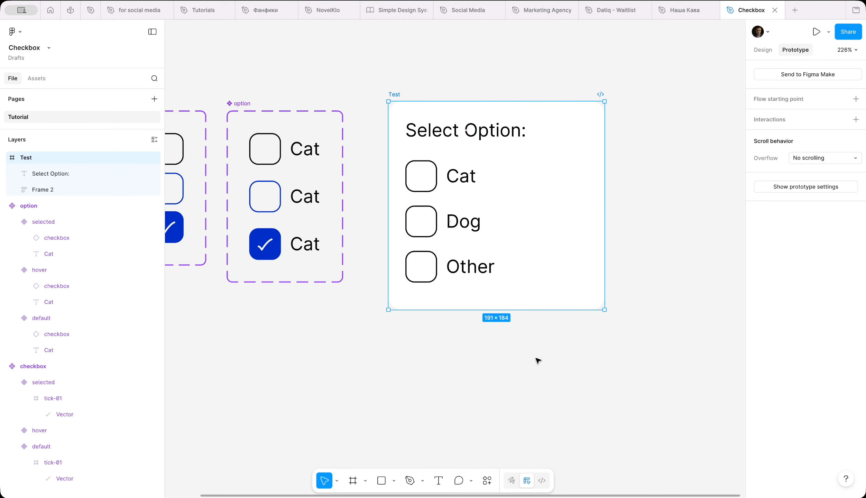